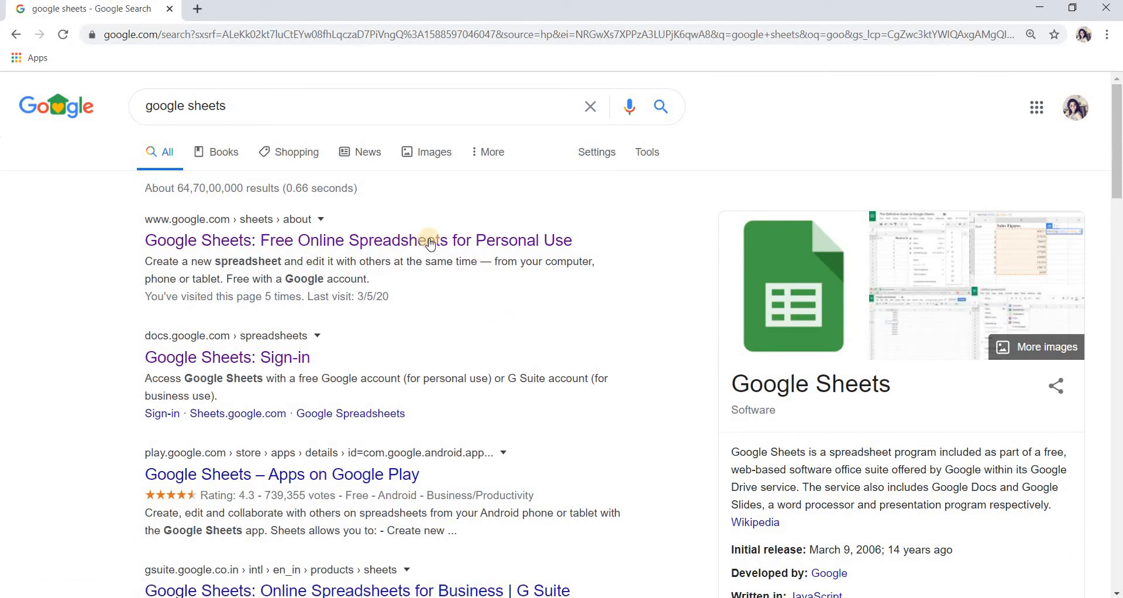
- Open Google Sheets for personal use from the search results and create a blank spreadsheet
left_click(292, 245)
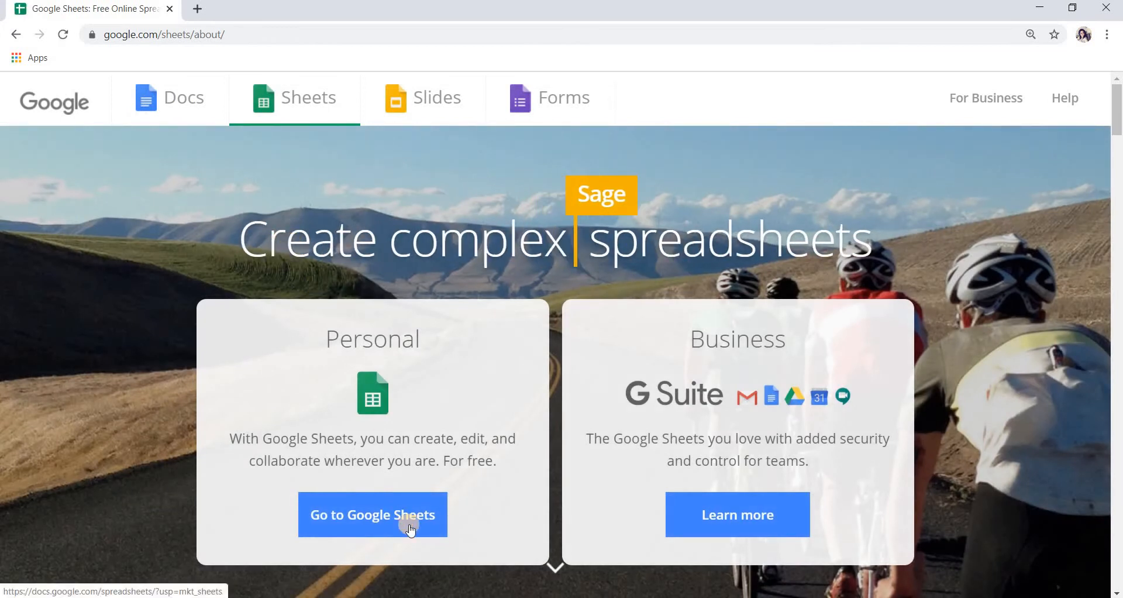
left_click(375, 531)
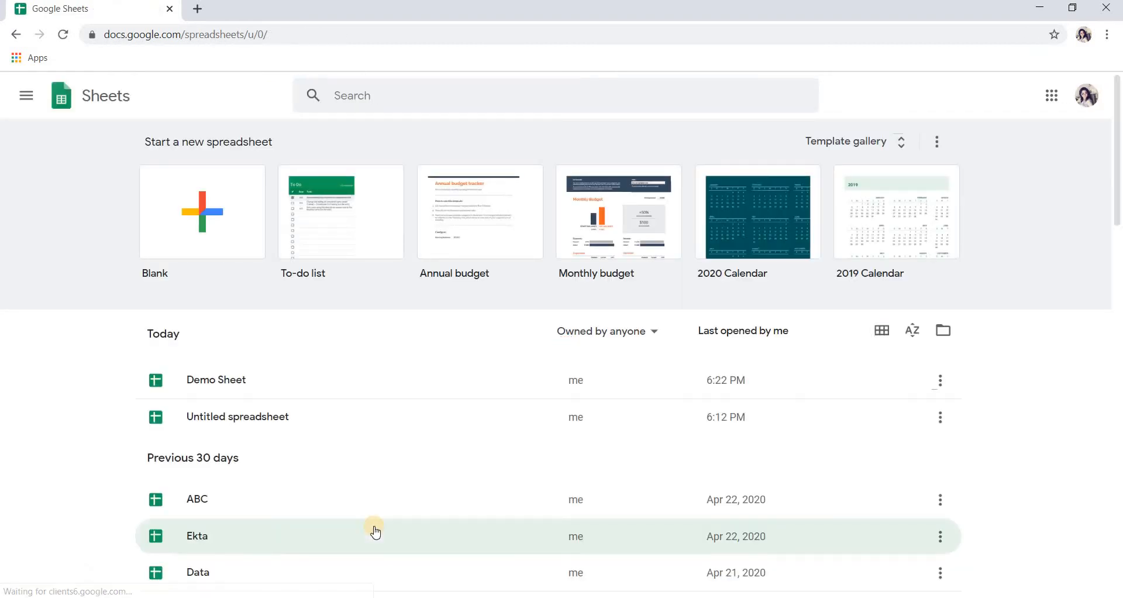
left_click(376, 532)
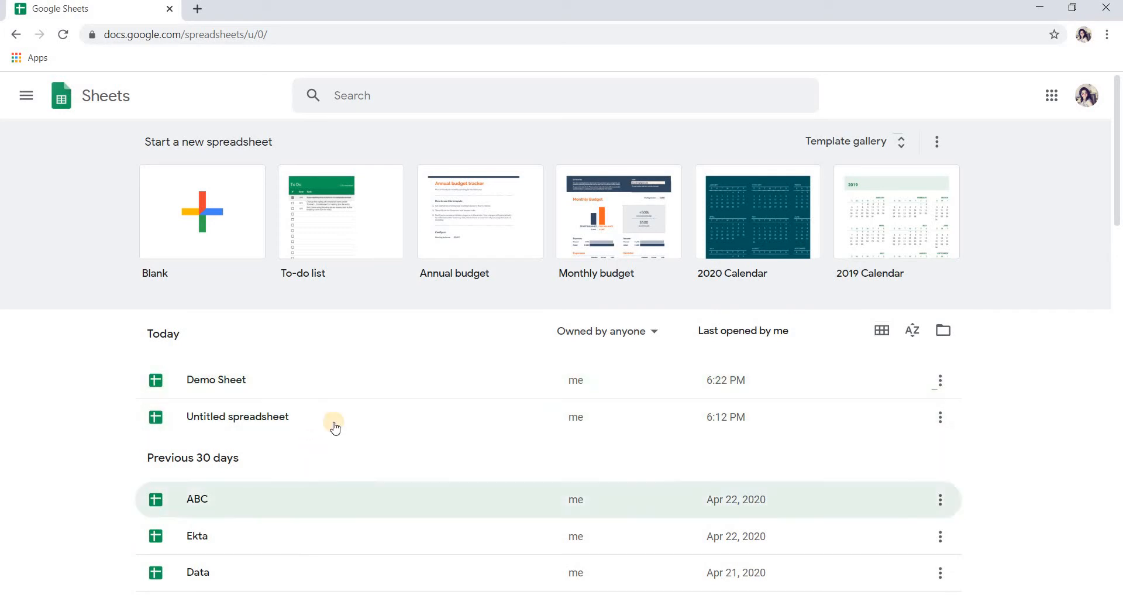
left_click(210, 232)
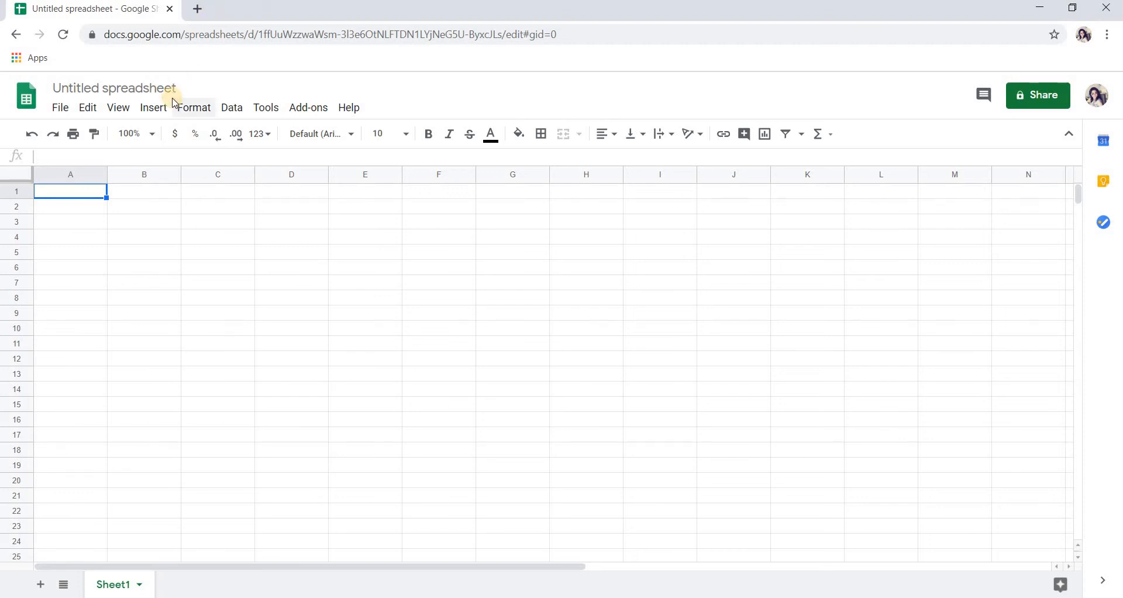
- Rename the untitled spreadsheet as Demo Sheet 2020
left_click(146, 90)
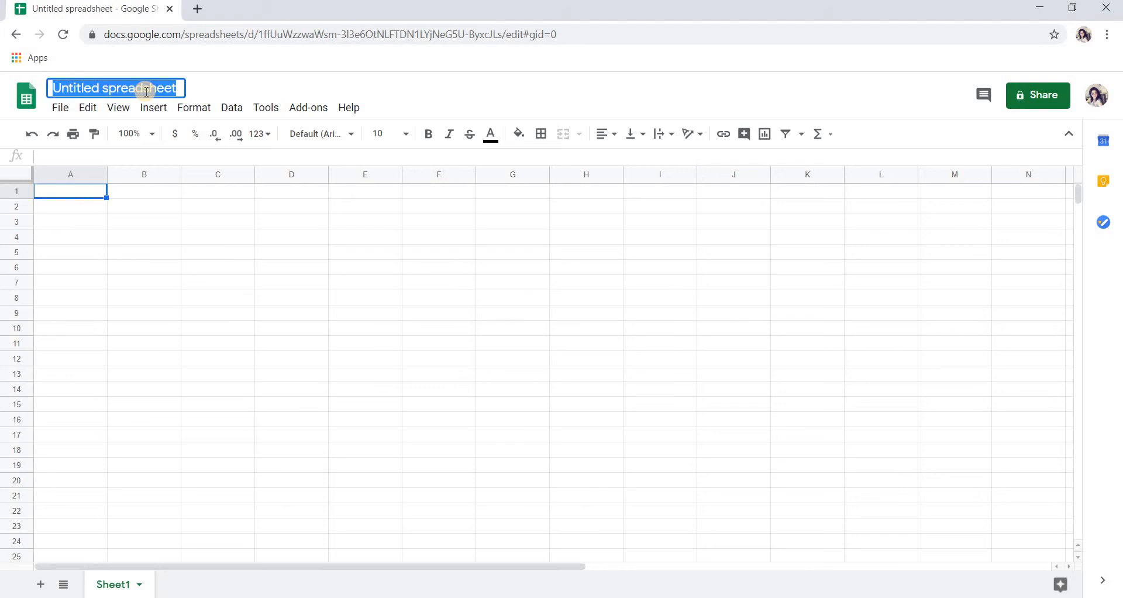
type("De")
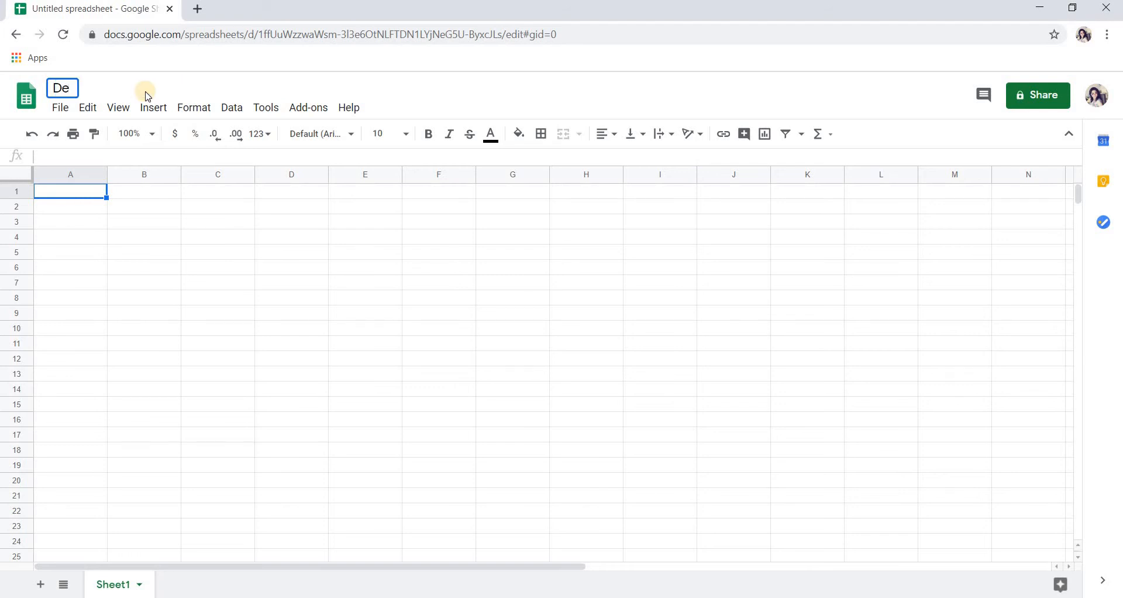
type("mo Sheet 2020")
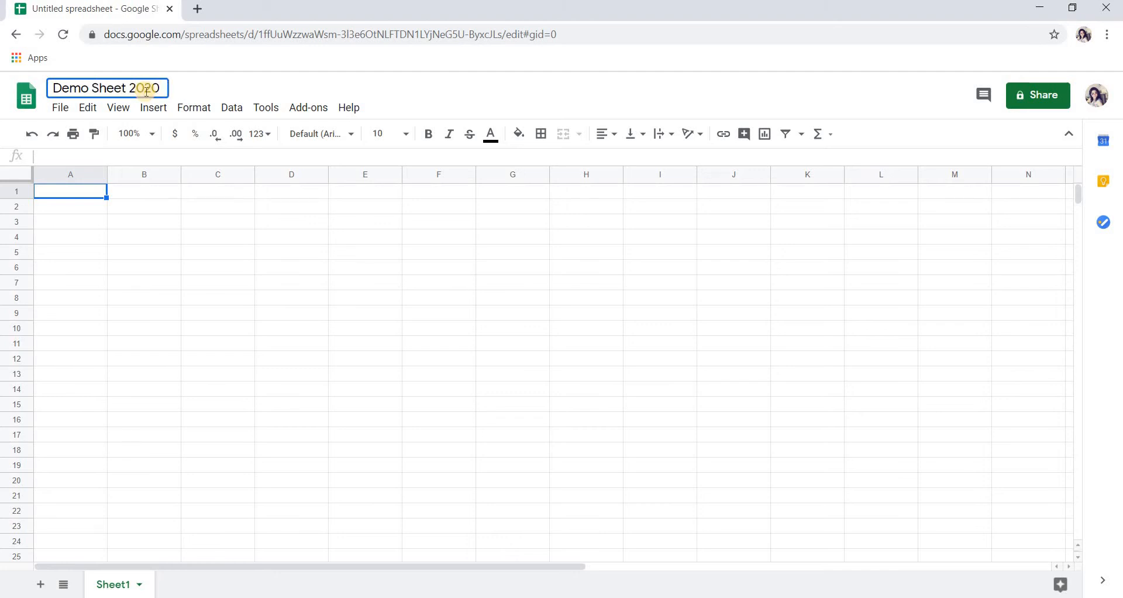
key("Return")
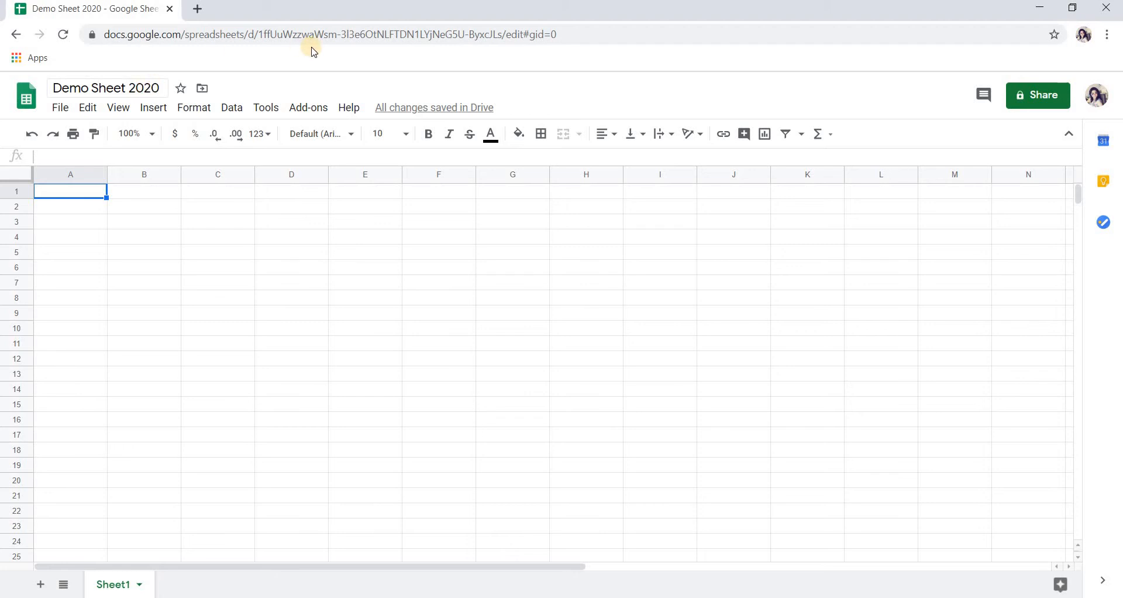
left_click(265, 213)
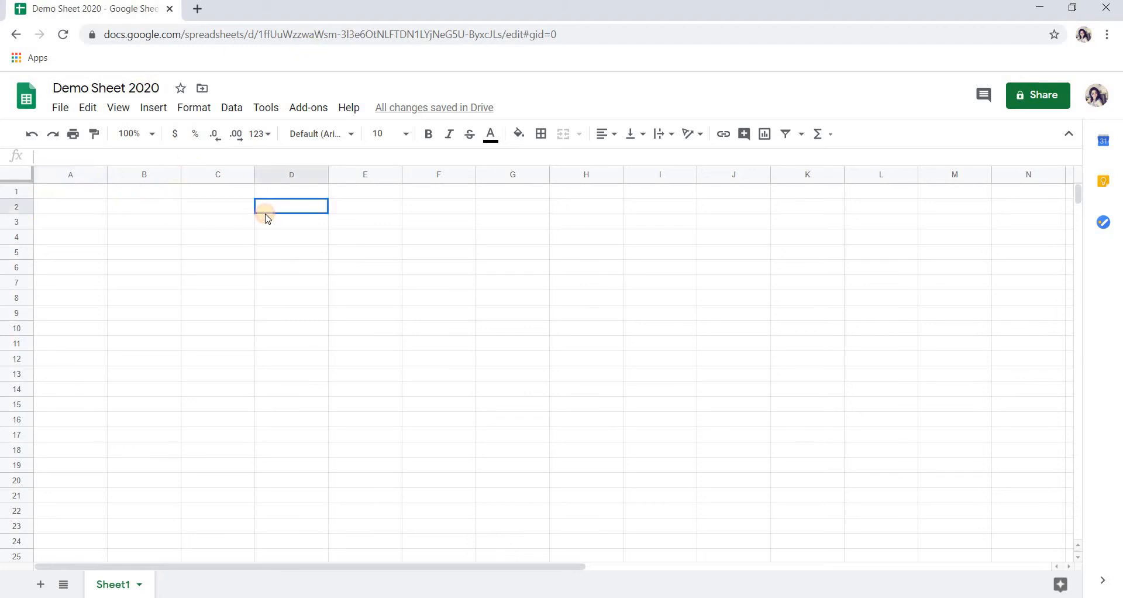
left_click(228, 215)
key("Left")
key("Left")
key("Up")
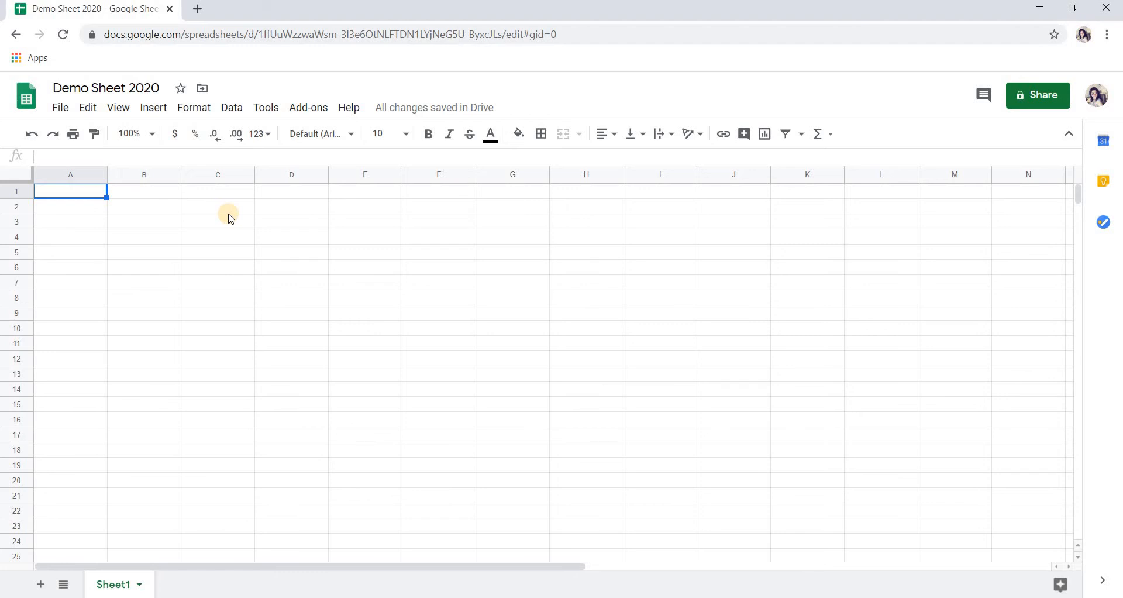
key("Down")
key("Down")
key("Down")
key("Right")
key("Right")
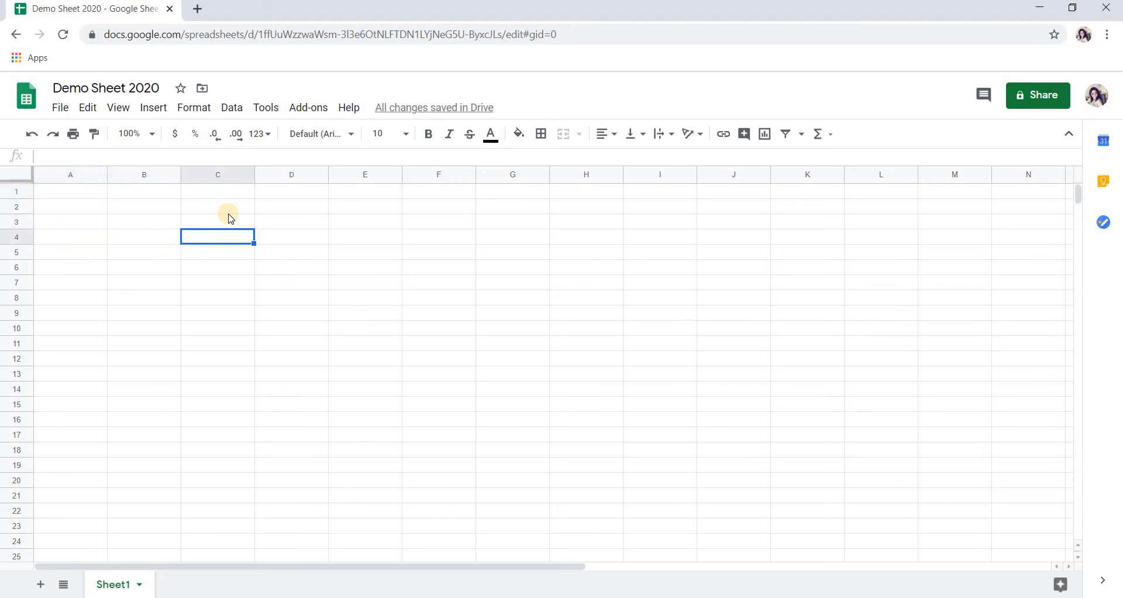
key("Up")
key("Up")
key("Up")
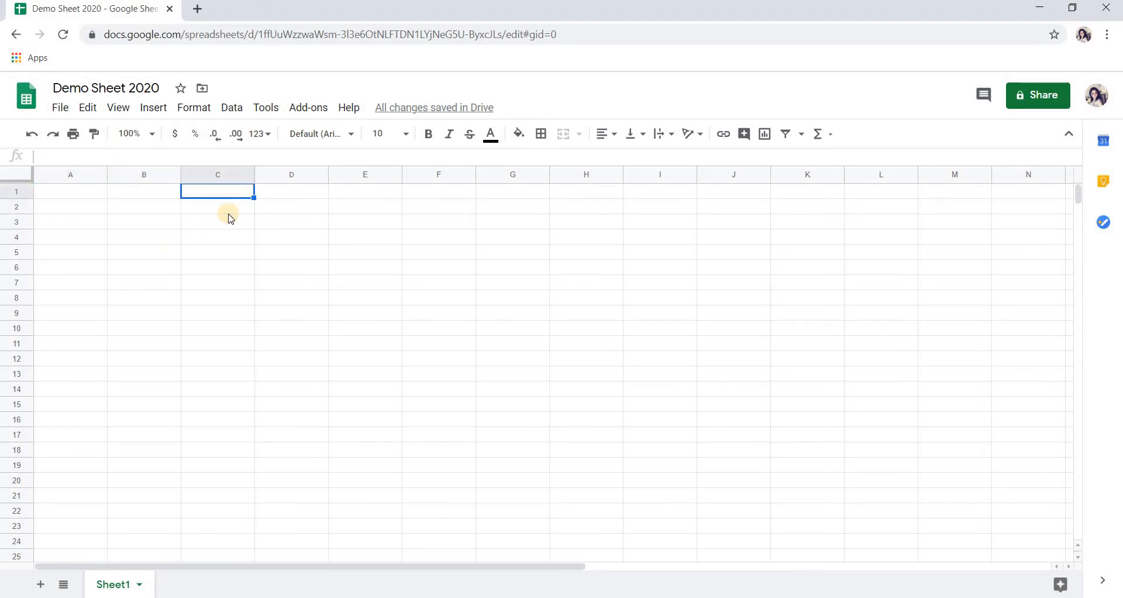
key("Left")
key("Left")
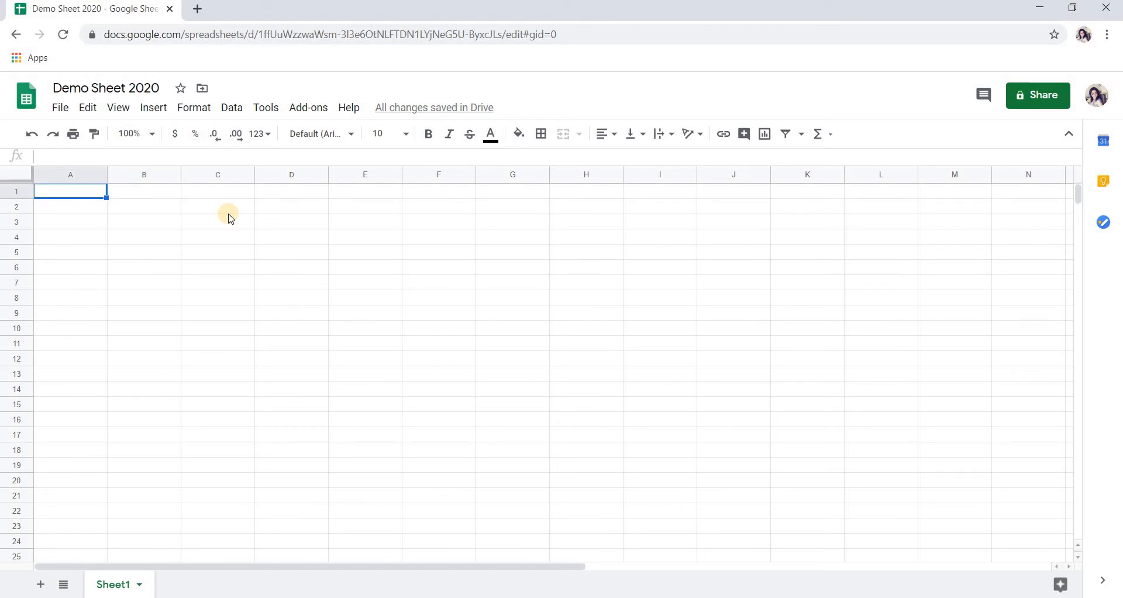
- Enter the column headings Name, Age and Contact in cells A1 to C1
type("Nam")
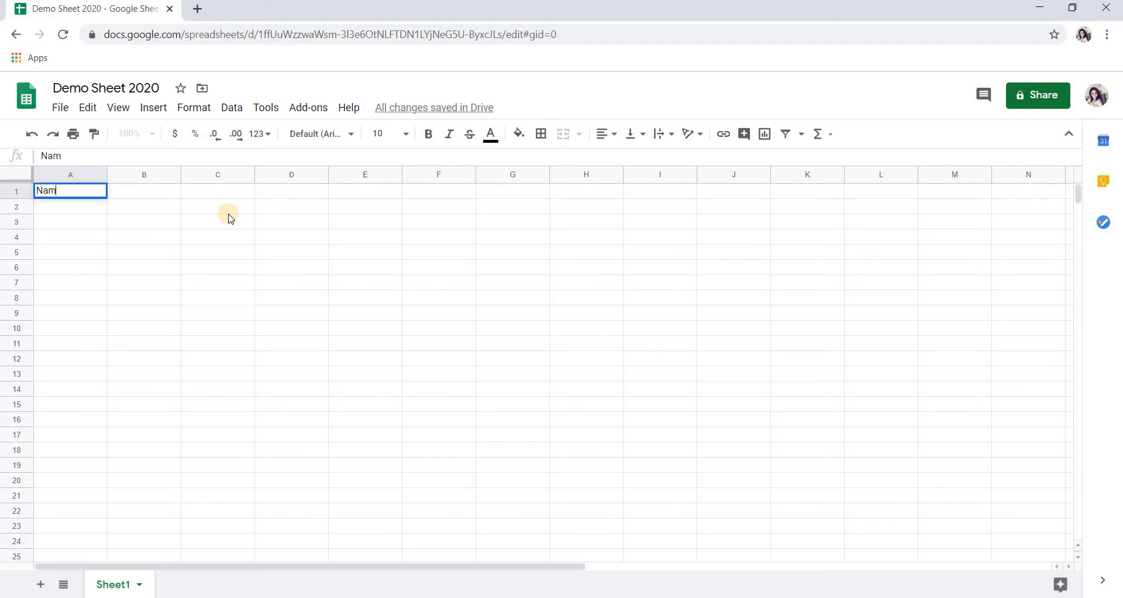
type("e")
key("Return")
key("Up")
key("Right")
type("Age")
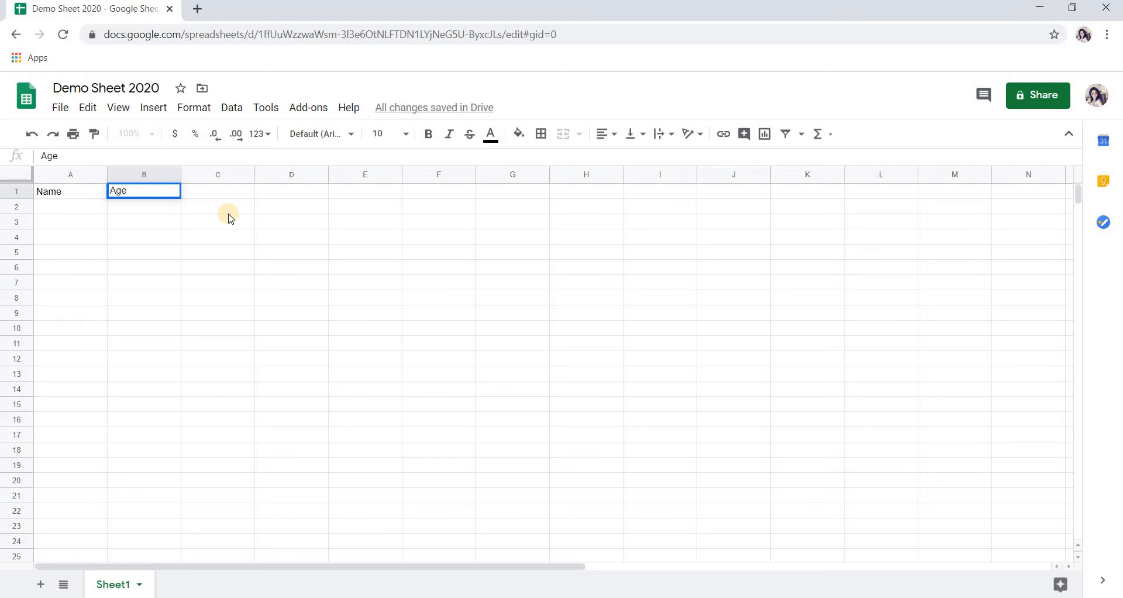
key("Return")
key("Up")
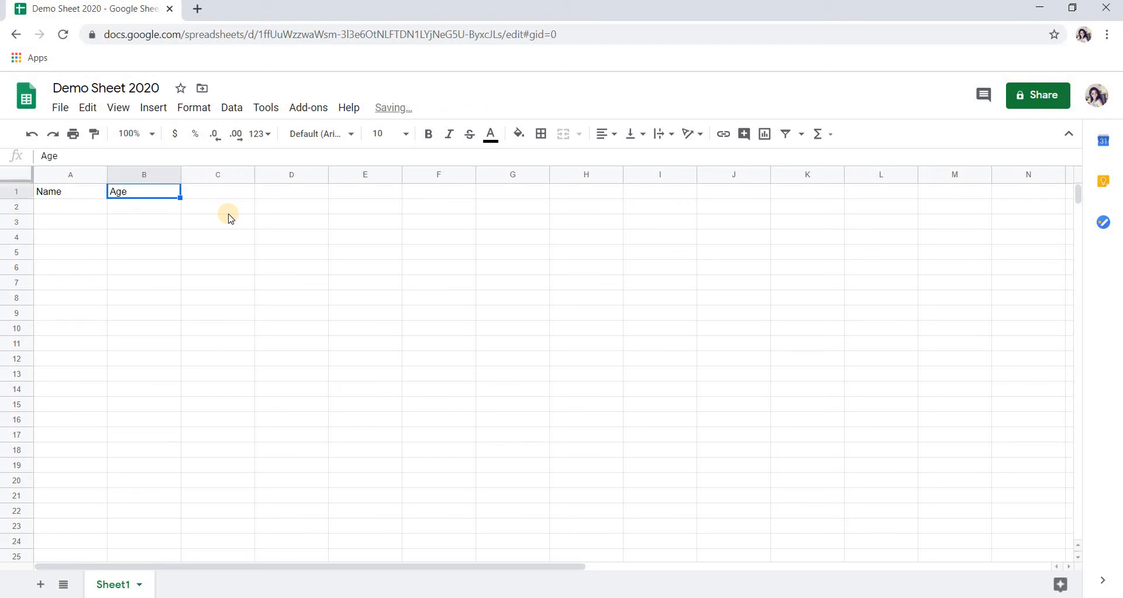
key("Right")
type("Contact")
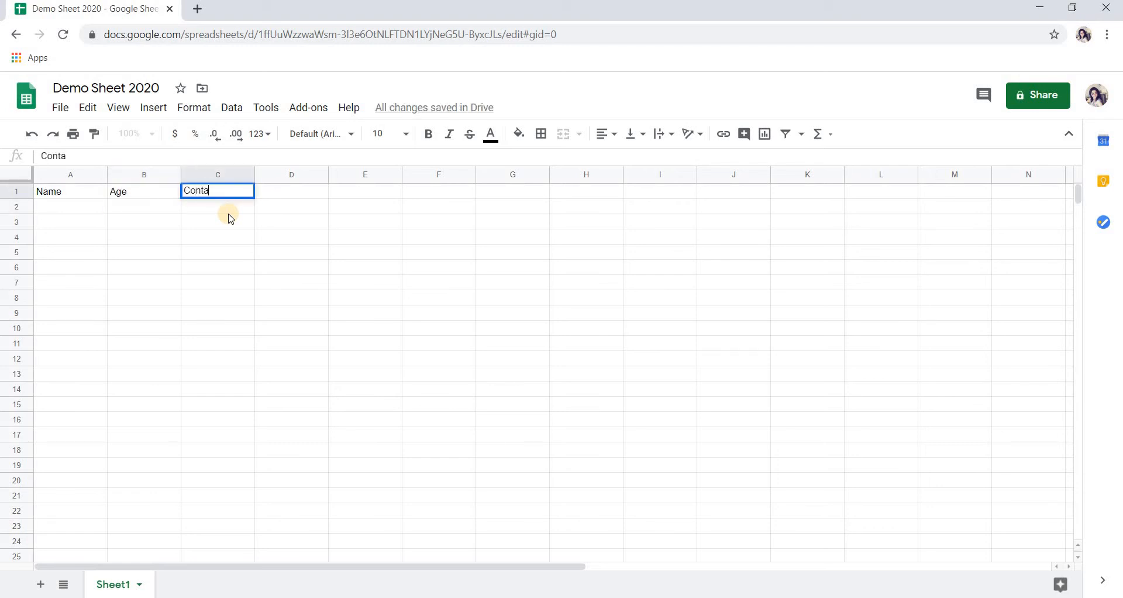
key("Return")
- Fill the Name column with the sample entries Abc, cde and xyz in cells A2 to A4
key("Left")
key("Left")
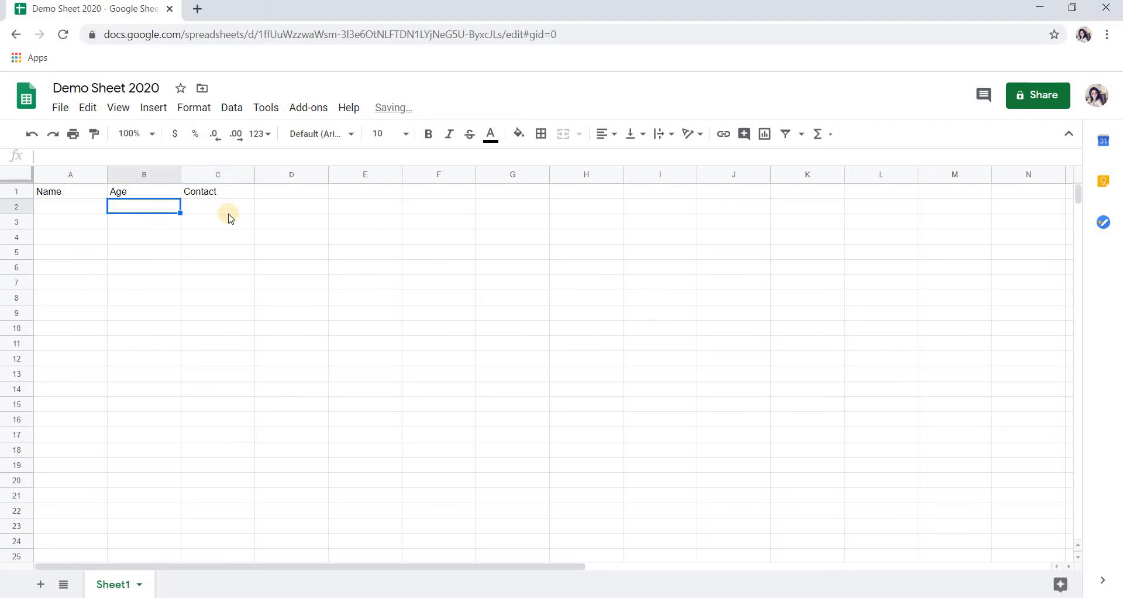
type("A")
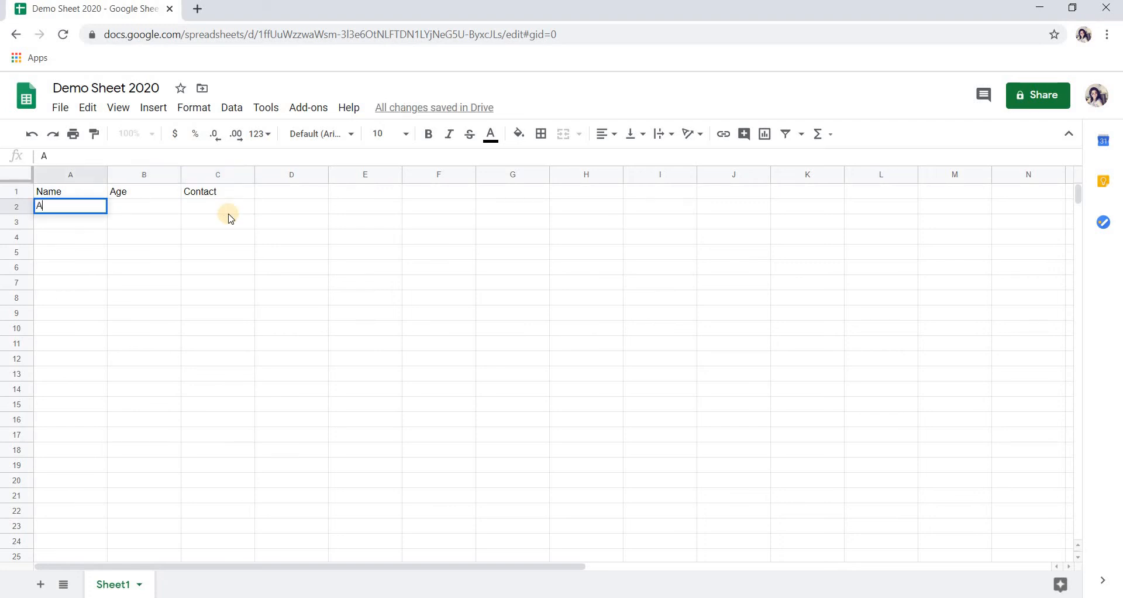
type("bc")
key("Return")
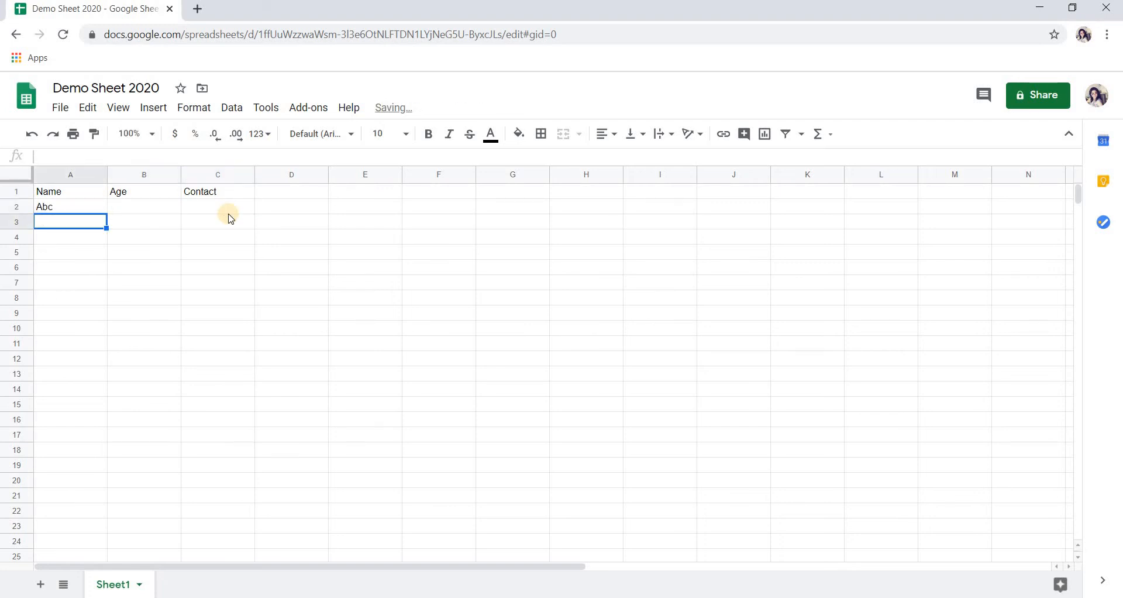
type("cde")
key("Return")
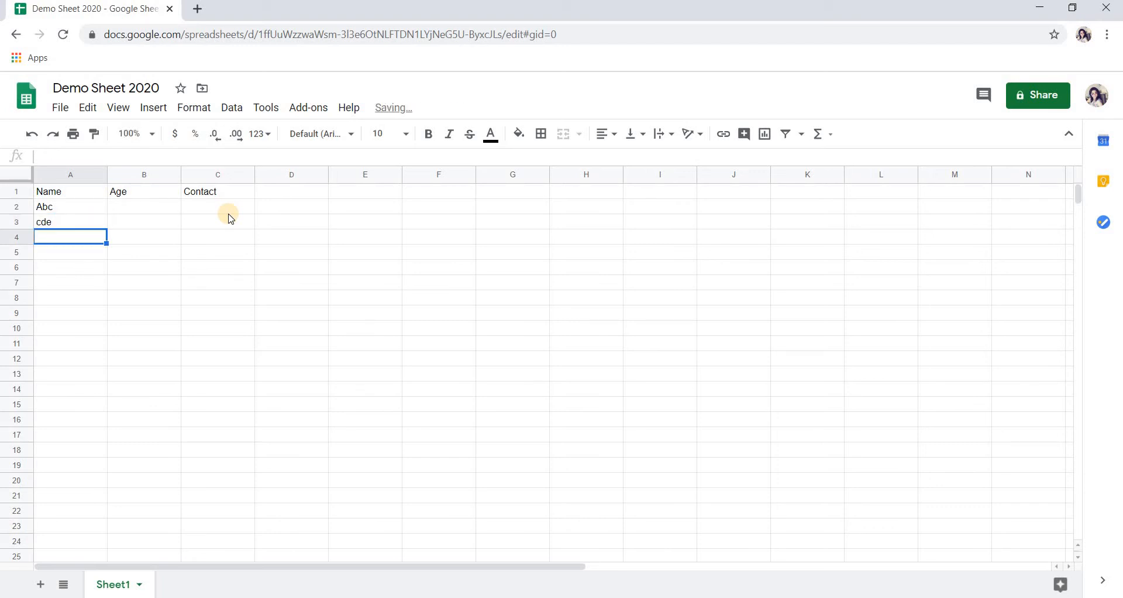
type("xyz")
key("Return")
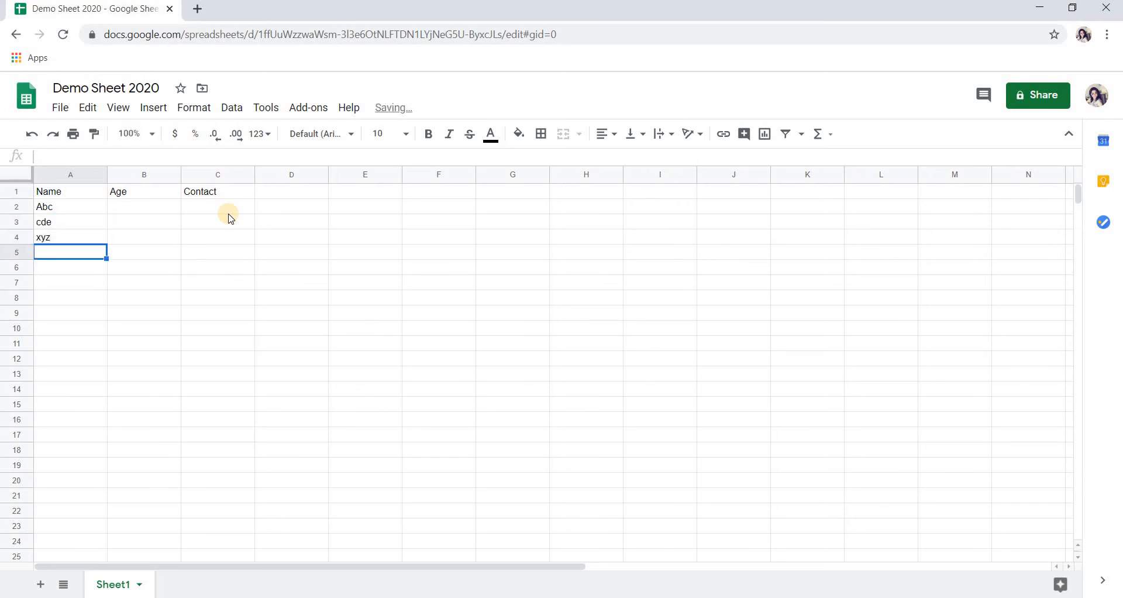
- Enter the ages 45, 52 and 30 in cells B2 to B4 and sample contact numbers in C2 to C4
key("Up")
key("Up")
key("Up")
key("Up")
key("Right")
key("Down")
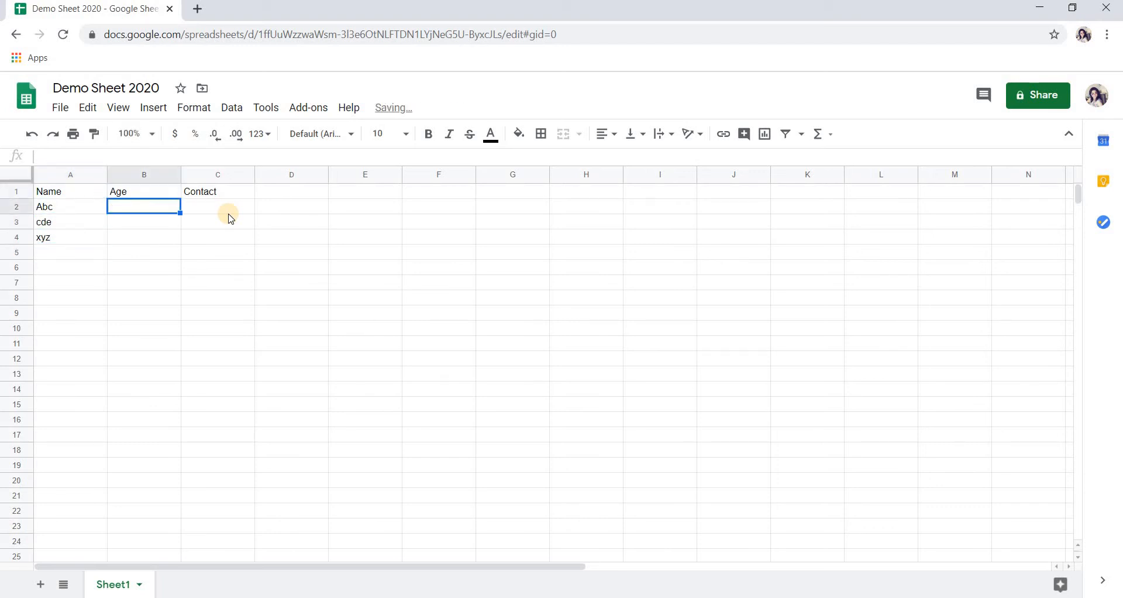
type("45")
key("Return")
type("52")
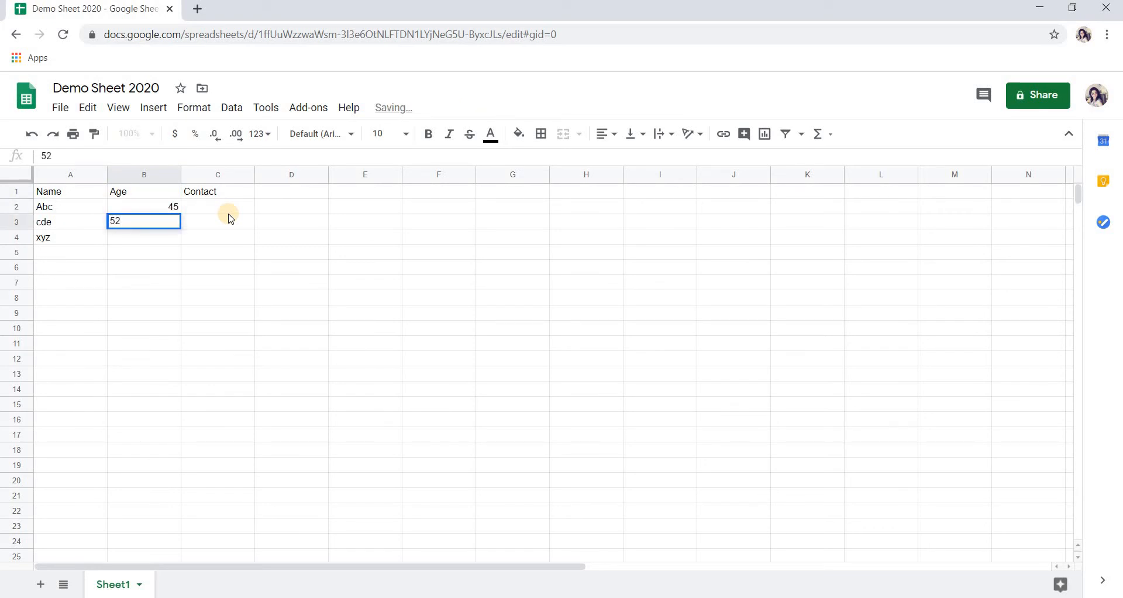
key("Return")
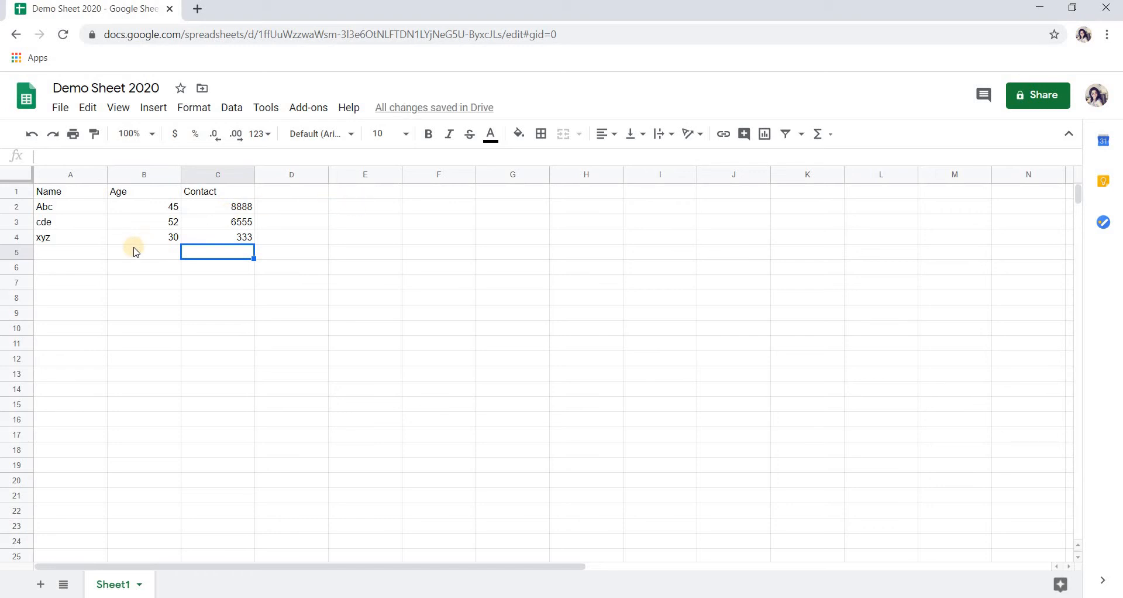
- Make the heading cells A1 to C1 bold
left_click(72, 196)
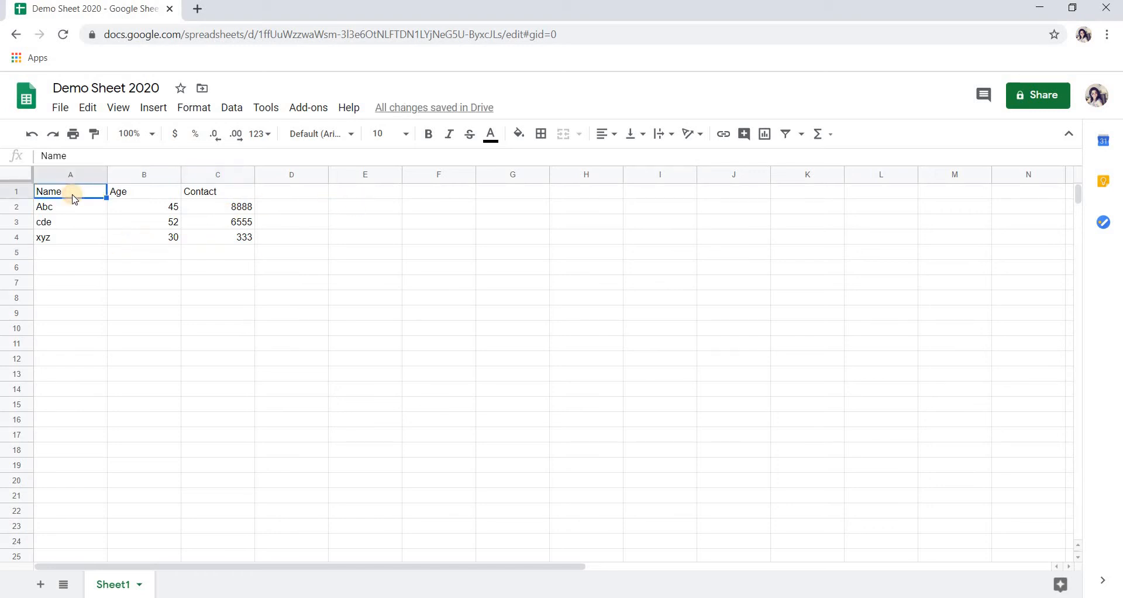
key("shift+Right")
key("shift+Right")
key("shift+Right")
key("shift+Left")
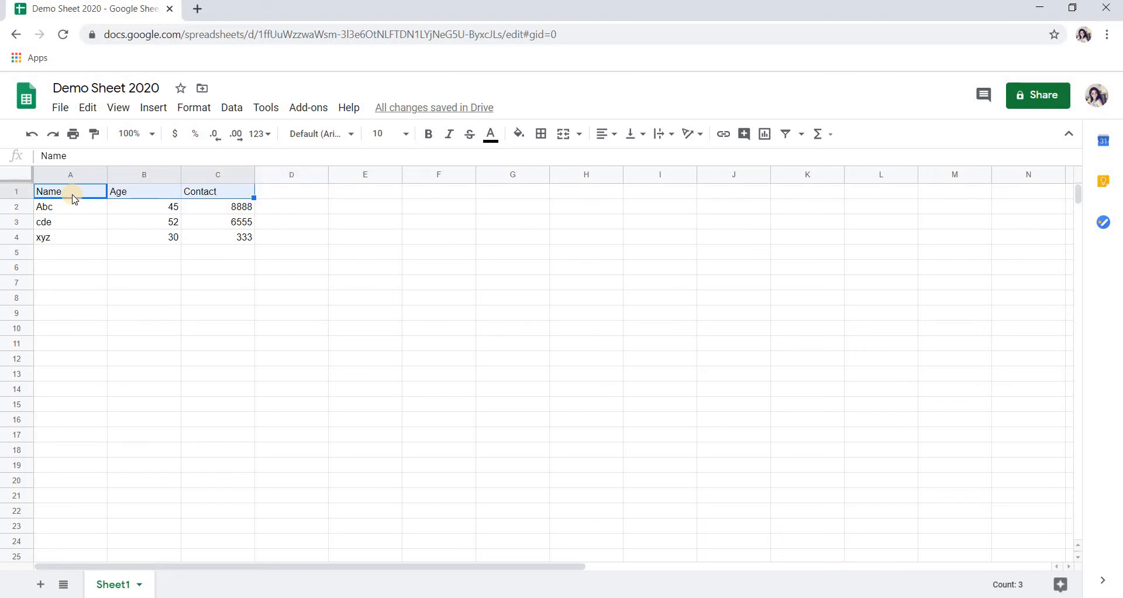
key("ctrl+b")
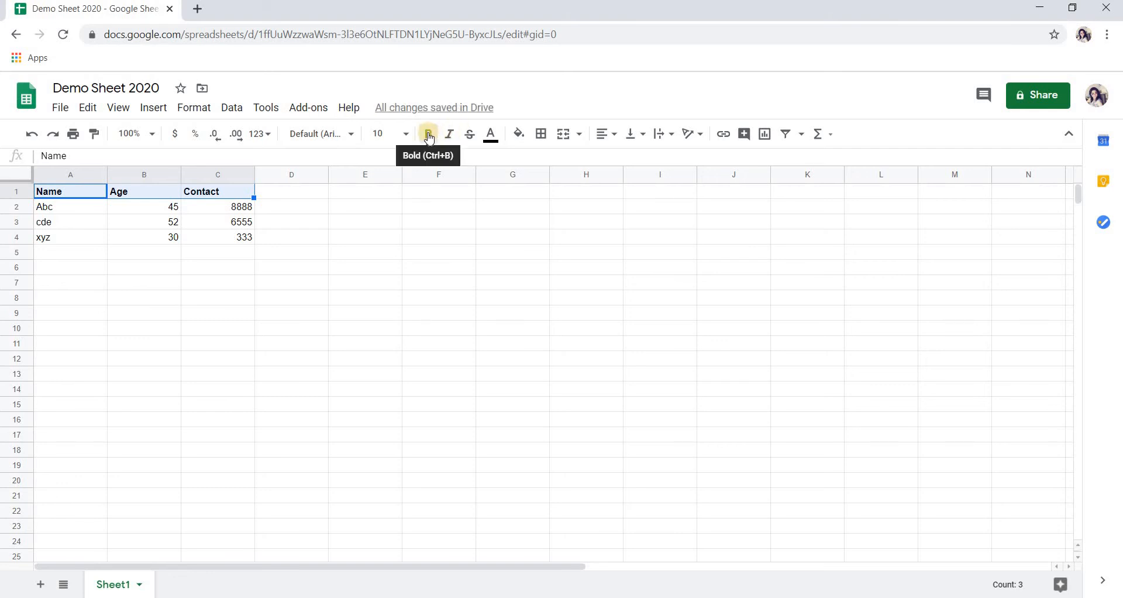
- Try a green text colour on the heading cells A1 to C1, and set the text back to black
left_click(494, 142)
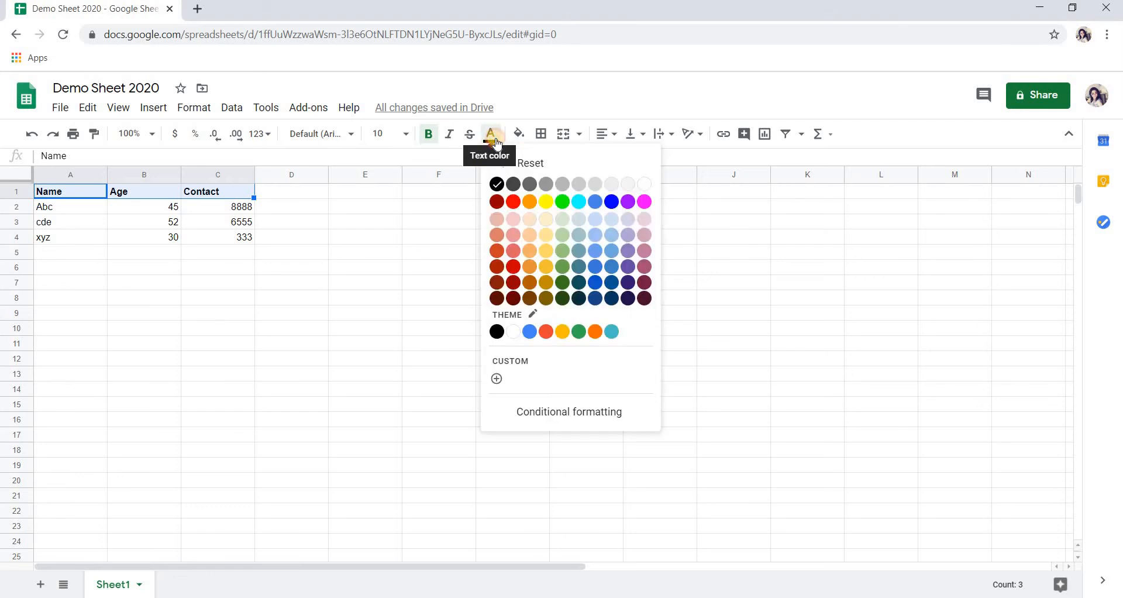
left_click(562, 203)
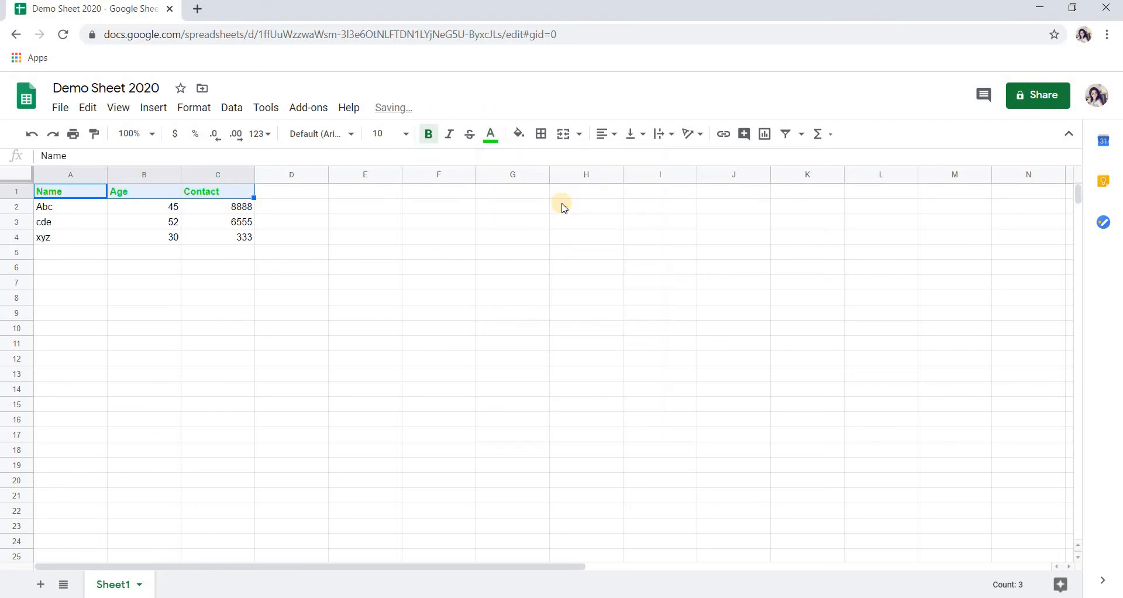
left_click(492, 140)
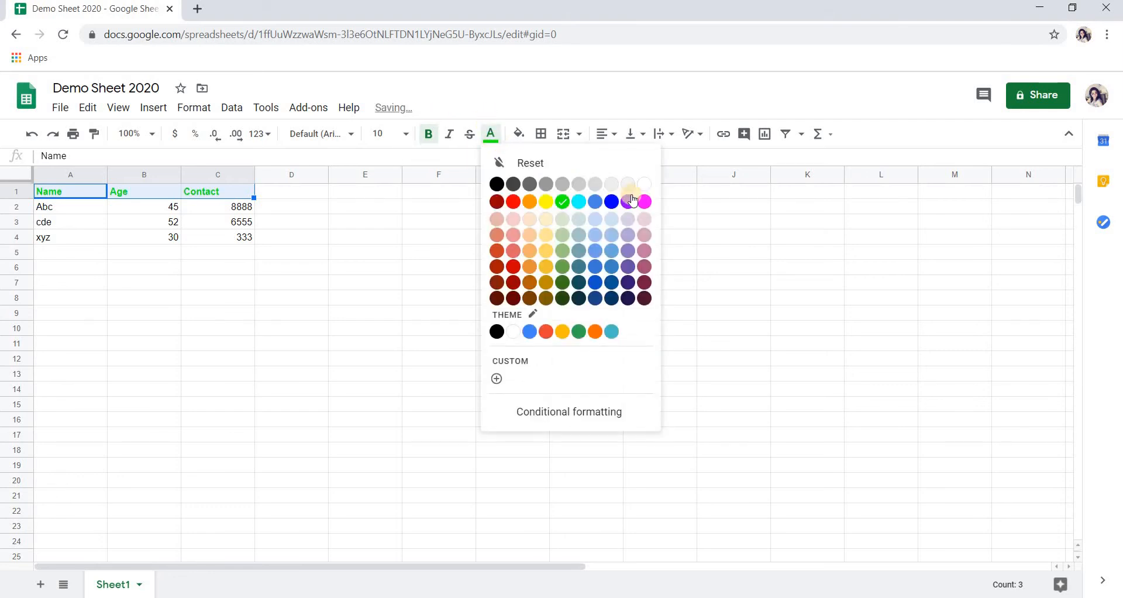
left_click(496, 184)
left_click(168, 349)
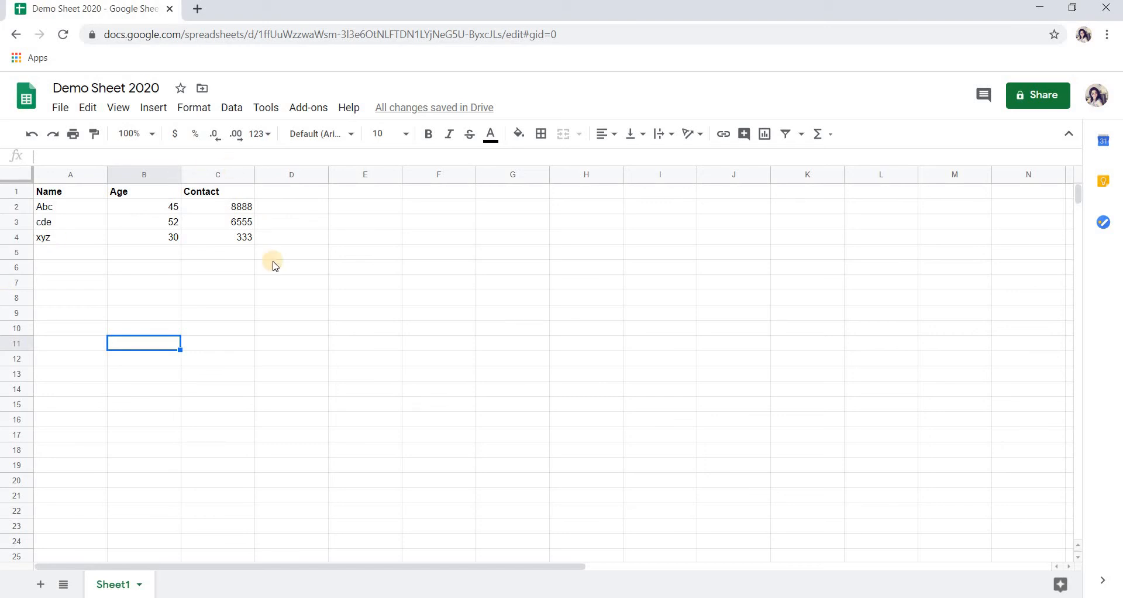
left_click_drag(313, 237, 457, 246)
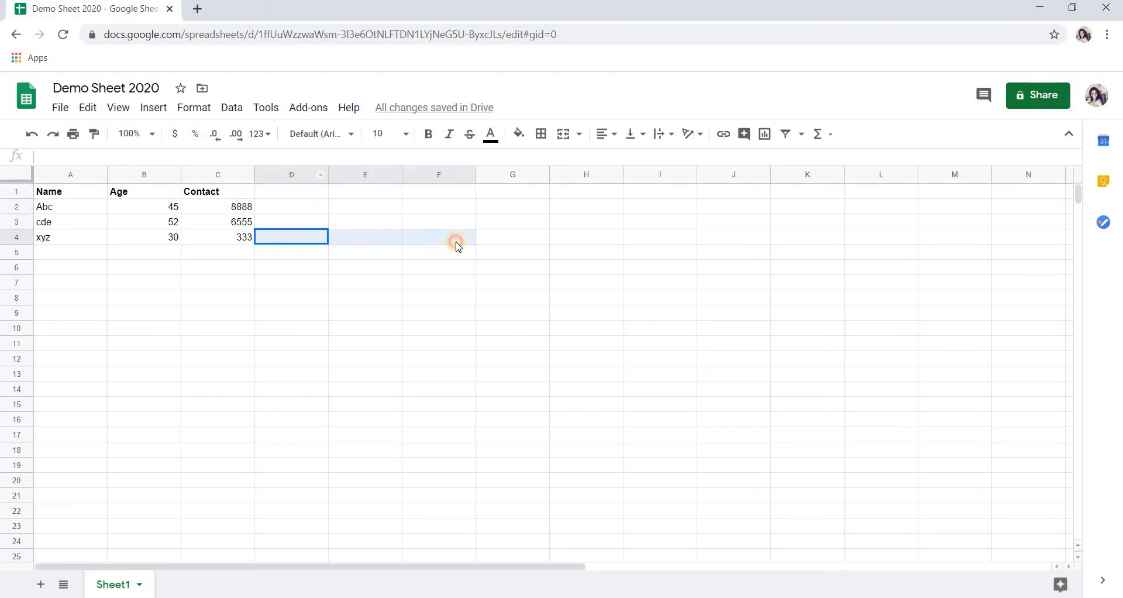
left_click(458, 246)
left_click(279, 173)
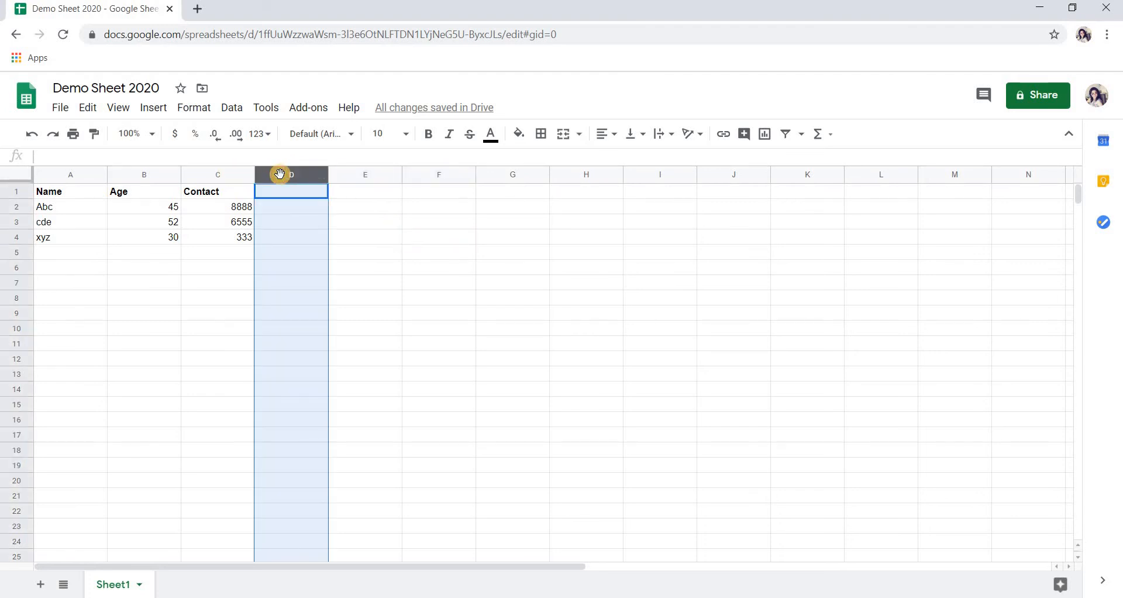
key("ctrl+shift+Right")
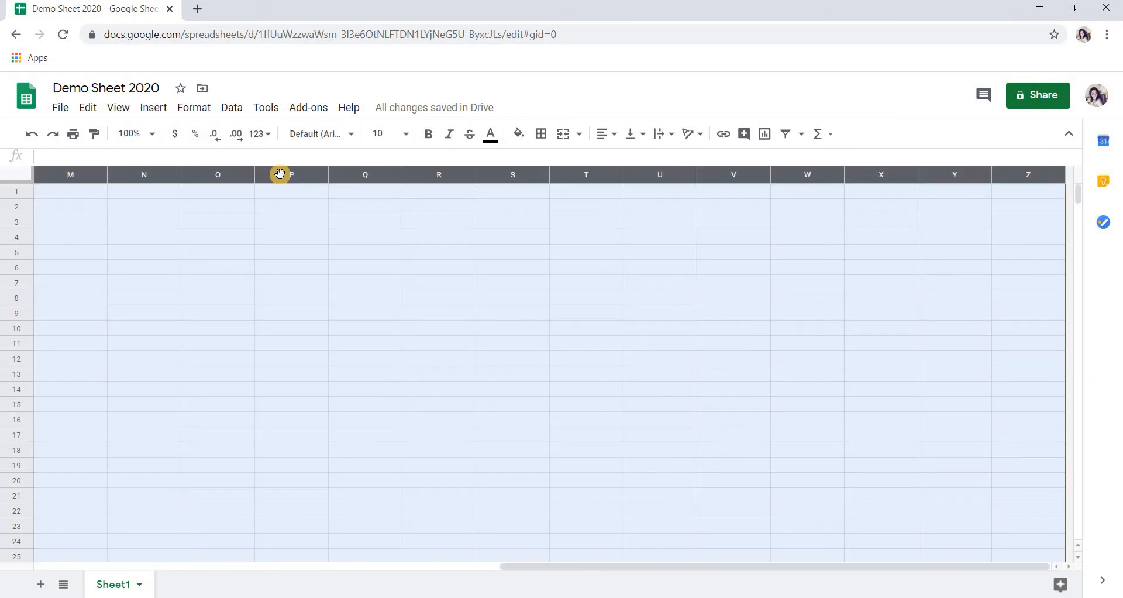
key("Left")
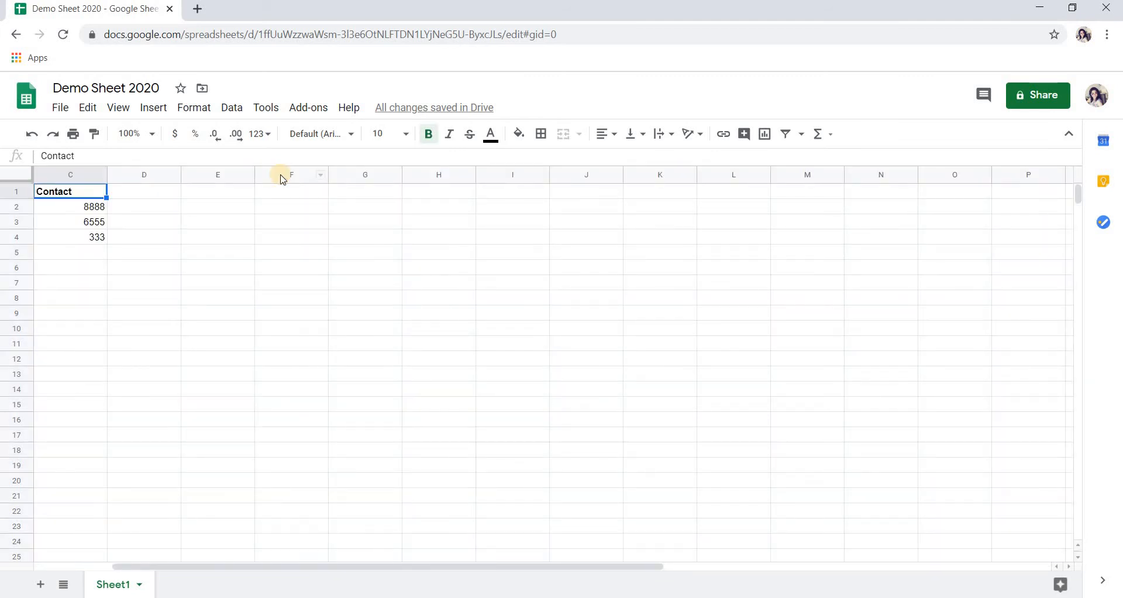
key("Left")
key("Left")
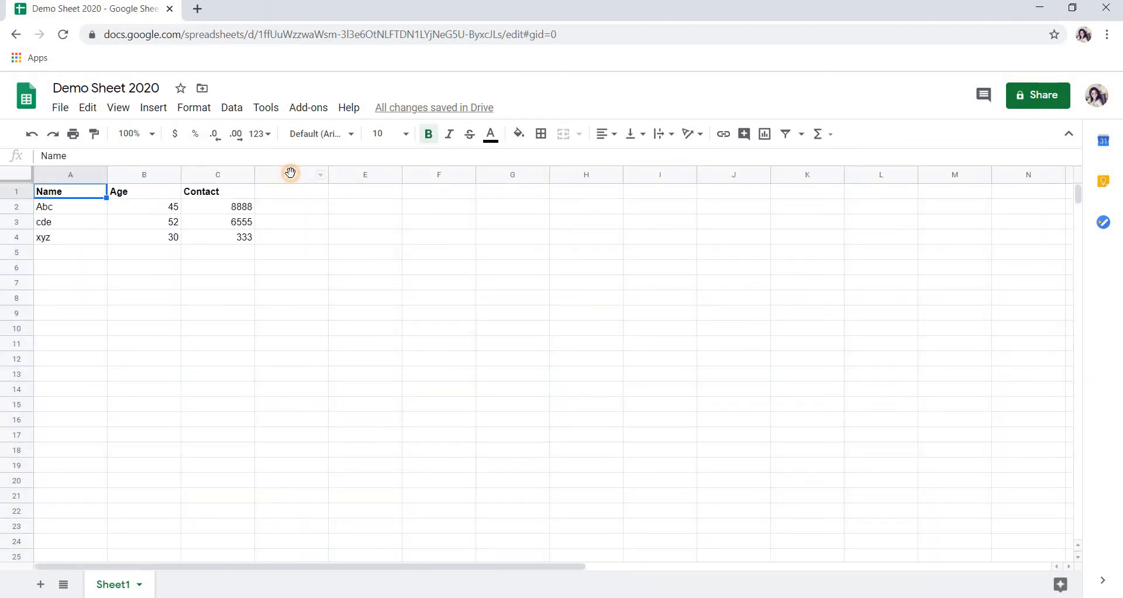
left_click(291, 174)
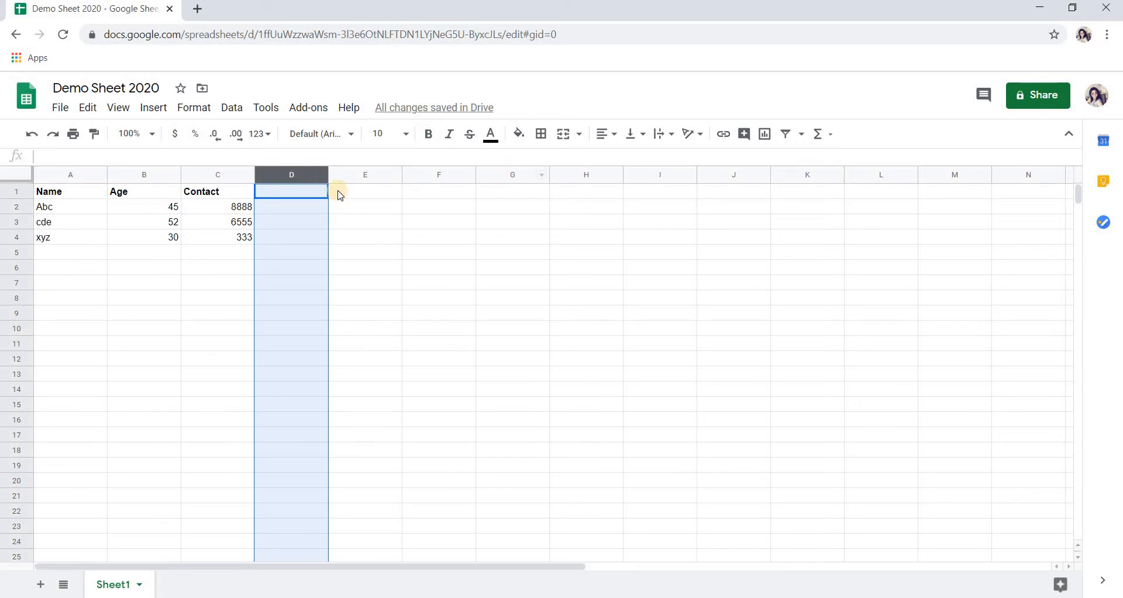
key("ctrl+shift+Right")
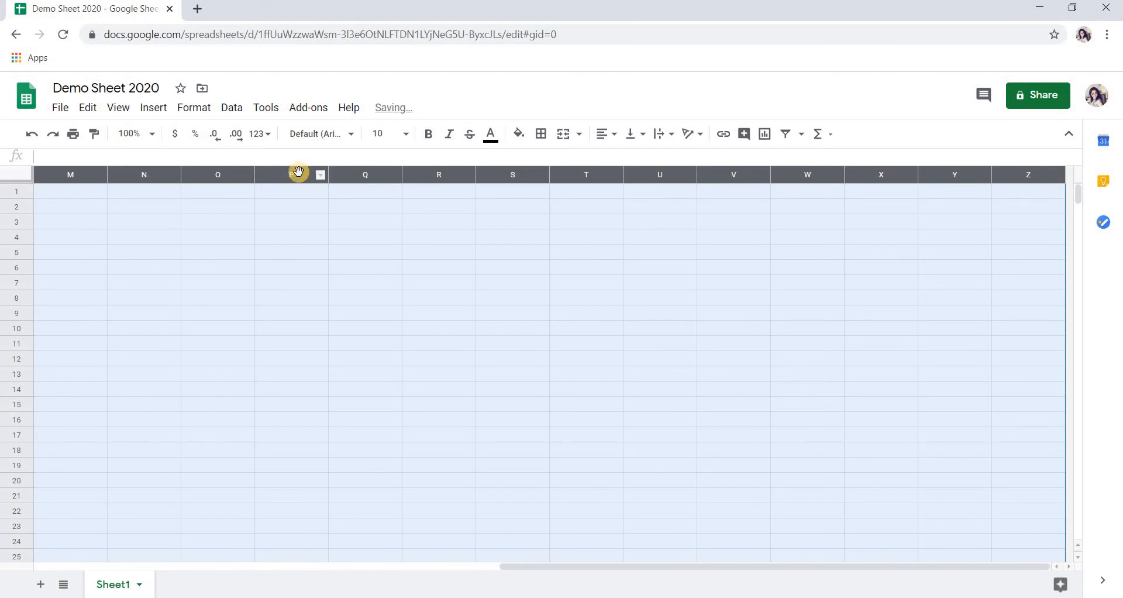
right_click(290, 177)
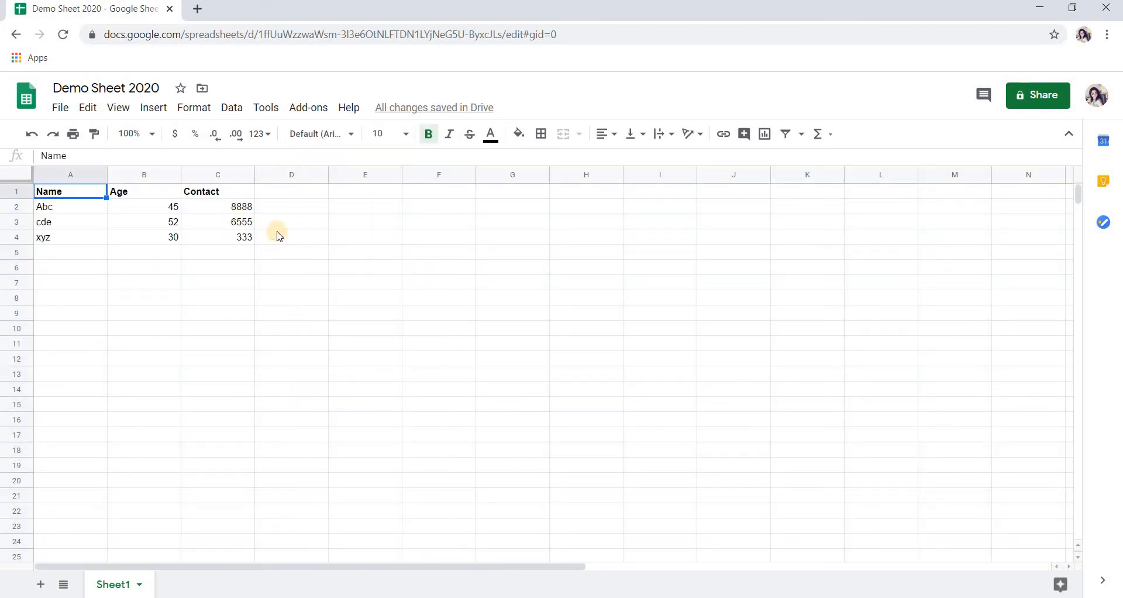
- Delete all unused columns to the right of the Contact column, D through Z
left_click(291, 173)
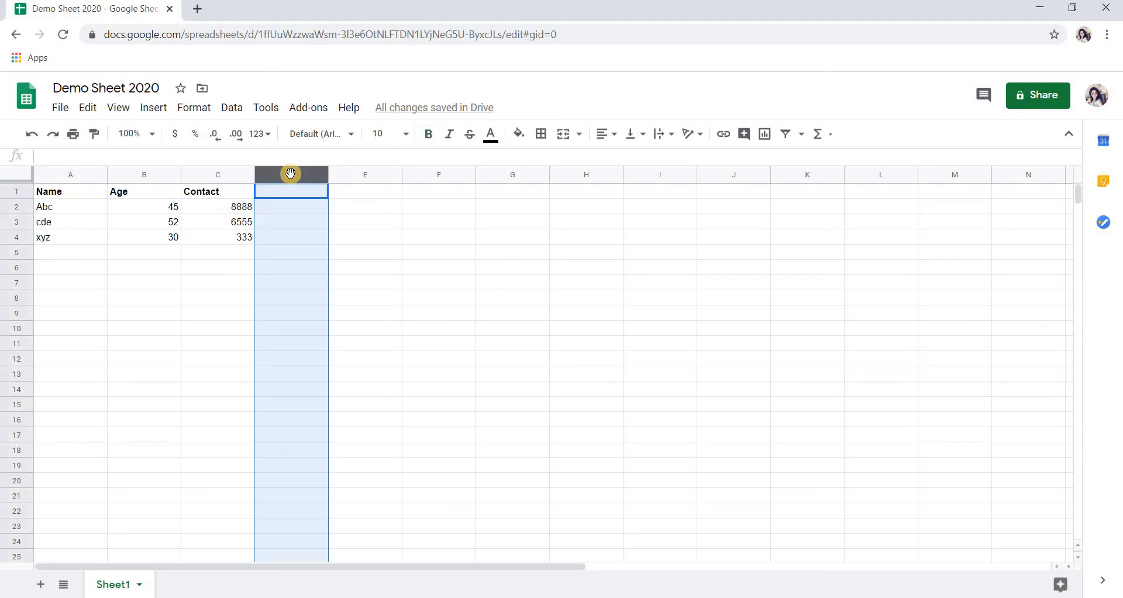
key("ctrl+shift+Right")
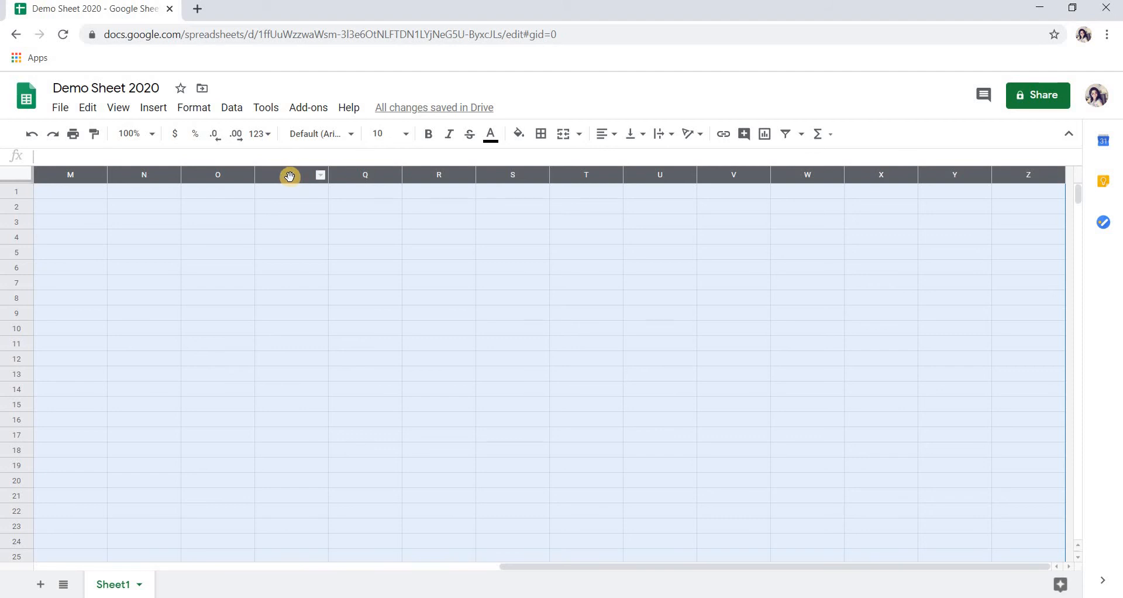
right_click(290, 178)
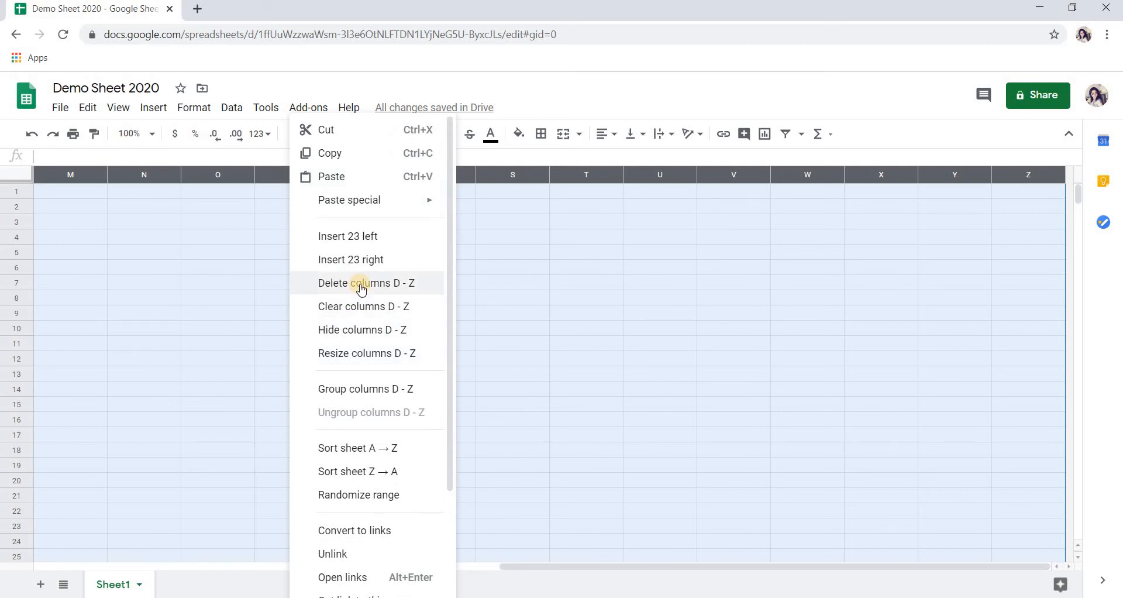
left_click(91, 328)
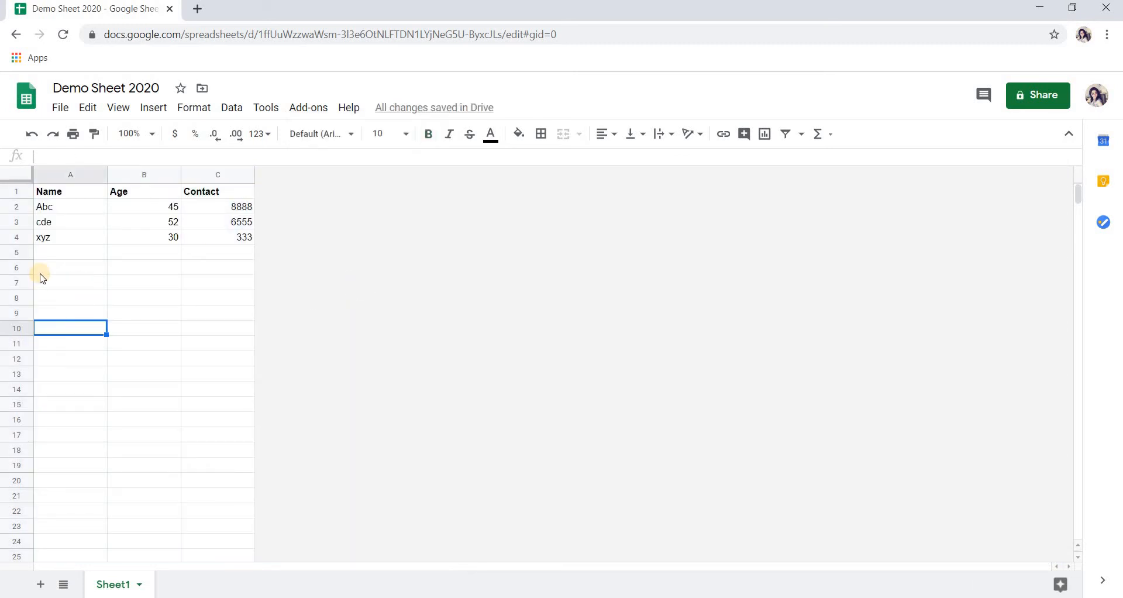
- Delete all the empty rows below the table, from row 5 to row 1000
left_click(15, 252)
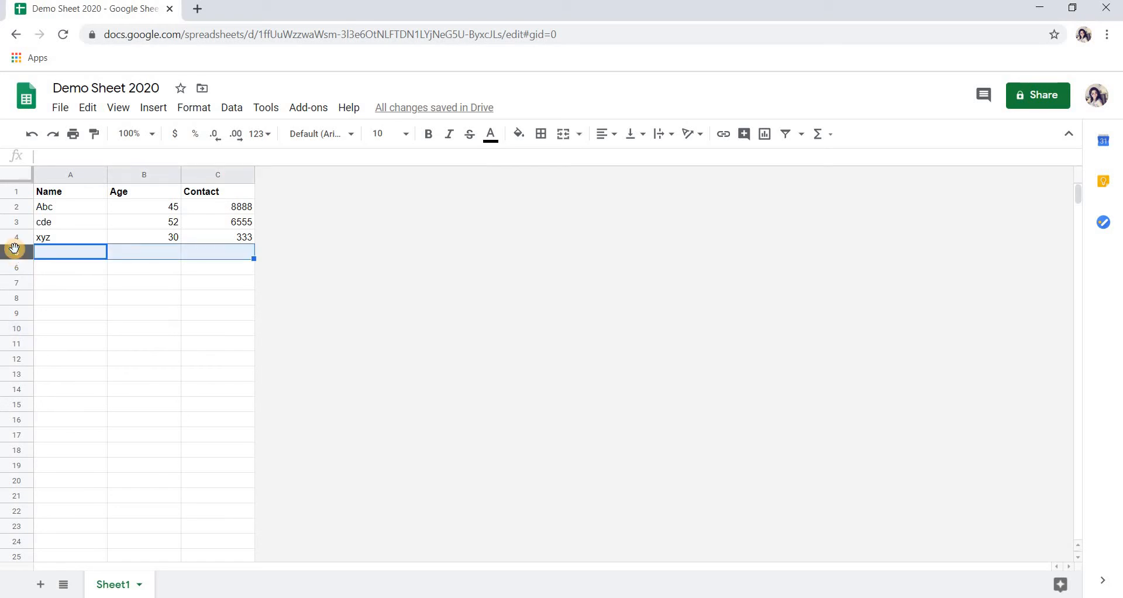
key("ctrl+shift+Down")
right_click(14, 249)
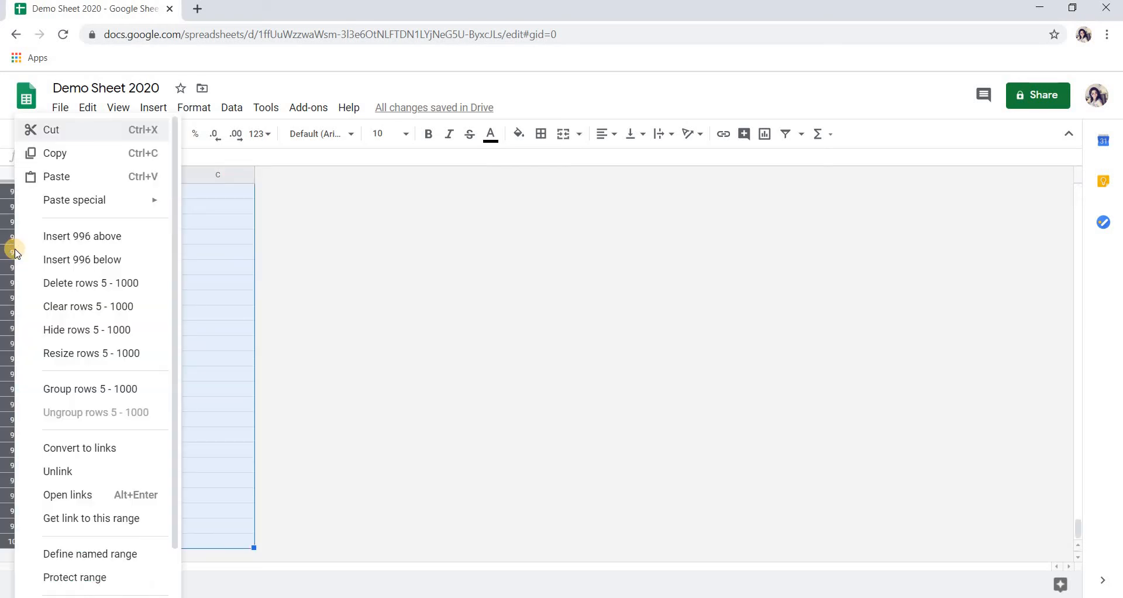
left_click(54, 283)
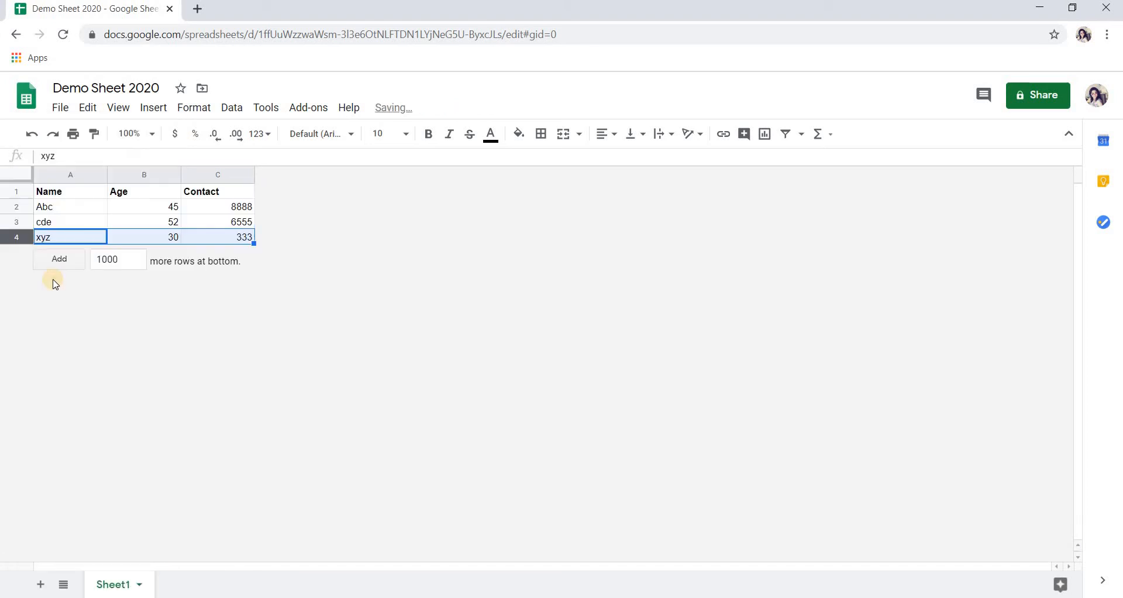
left_click(176, 222)
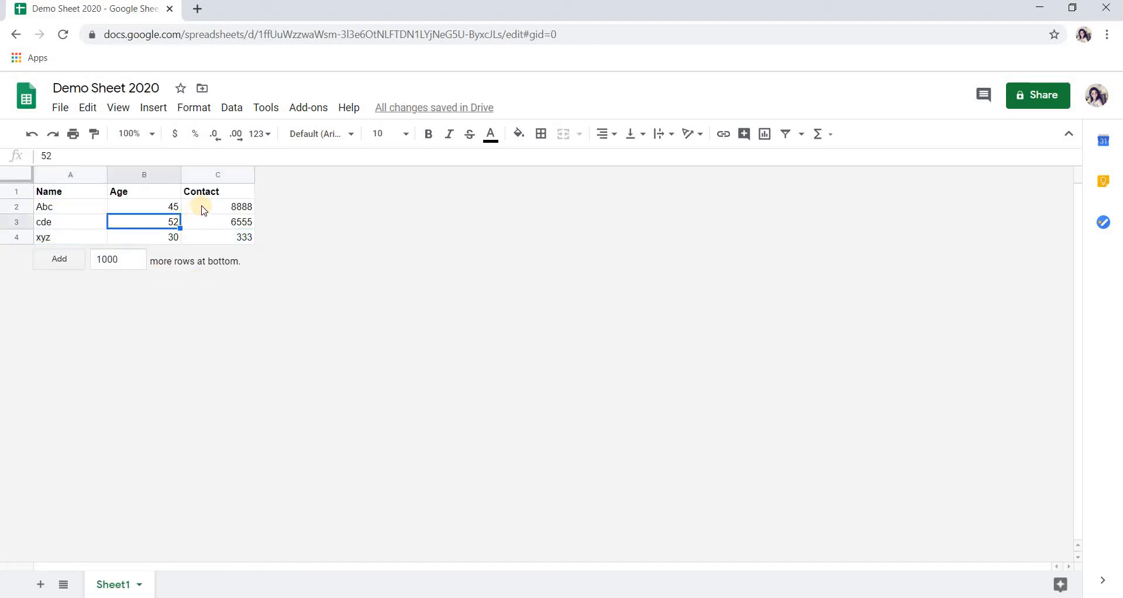
left_click(53, 211)
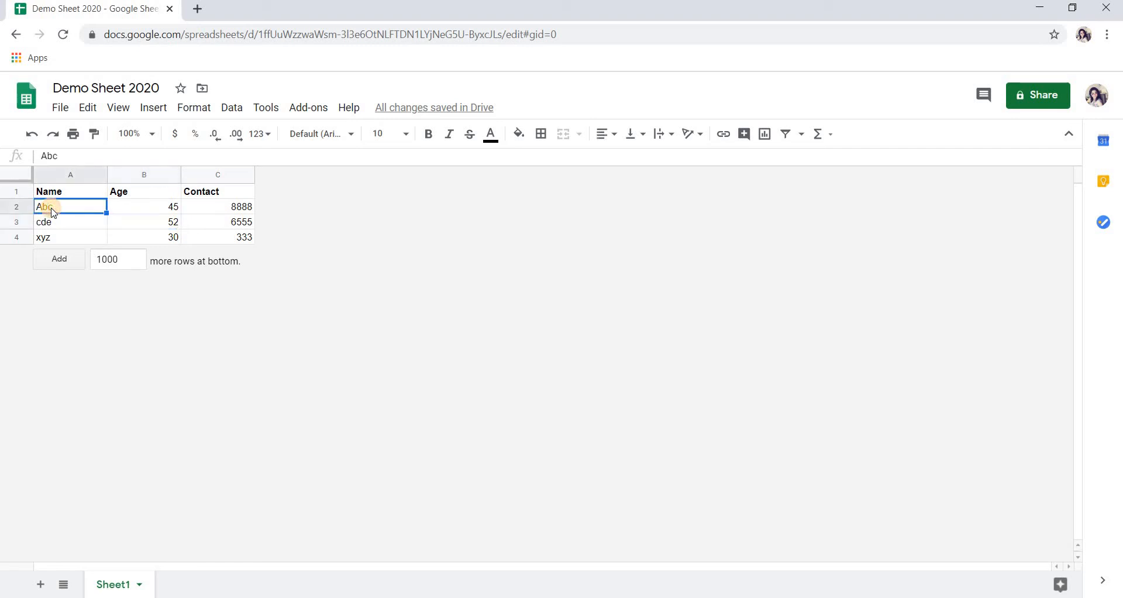
- Set the font size of the heading cells A1 to C1 to 14
left_click(76, 190)
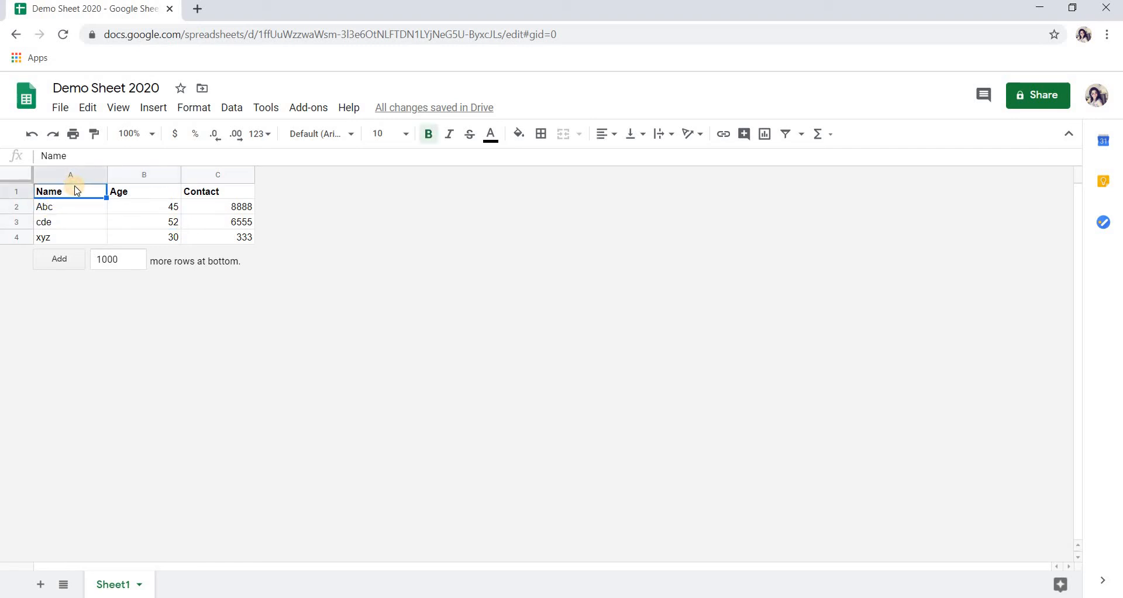
key("shift+Right")
key("shift+Right")
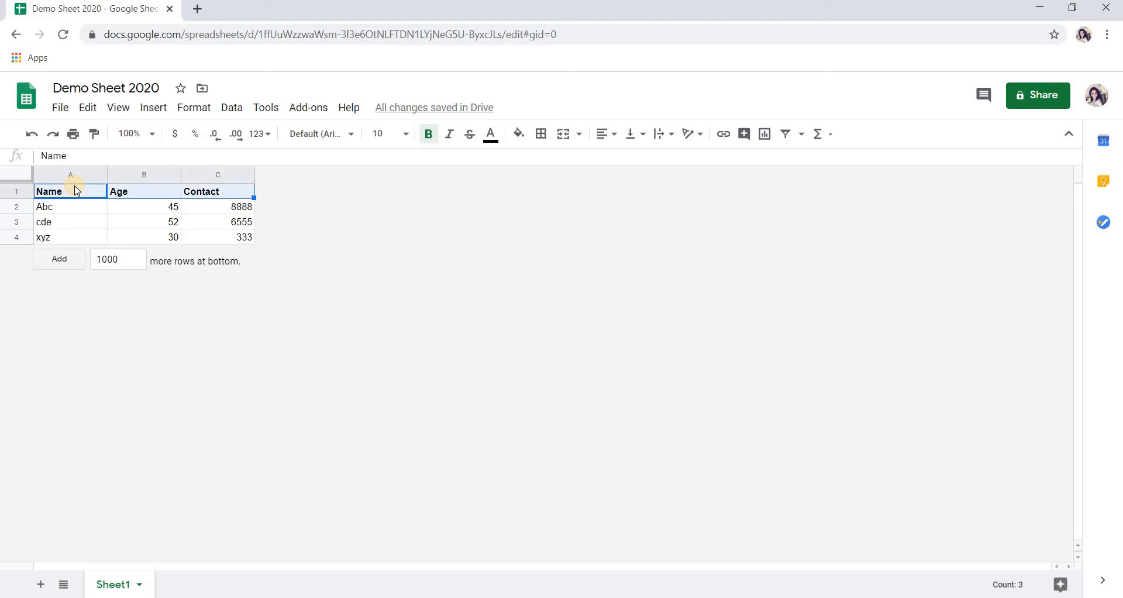
left_click(409, 134)
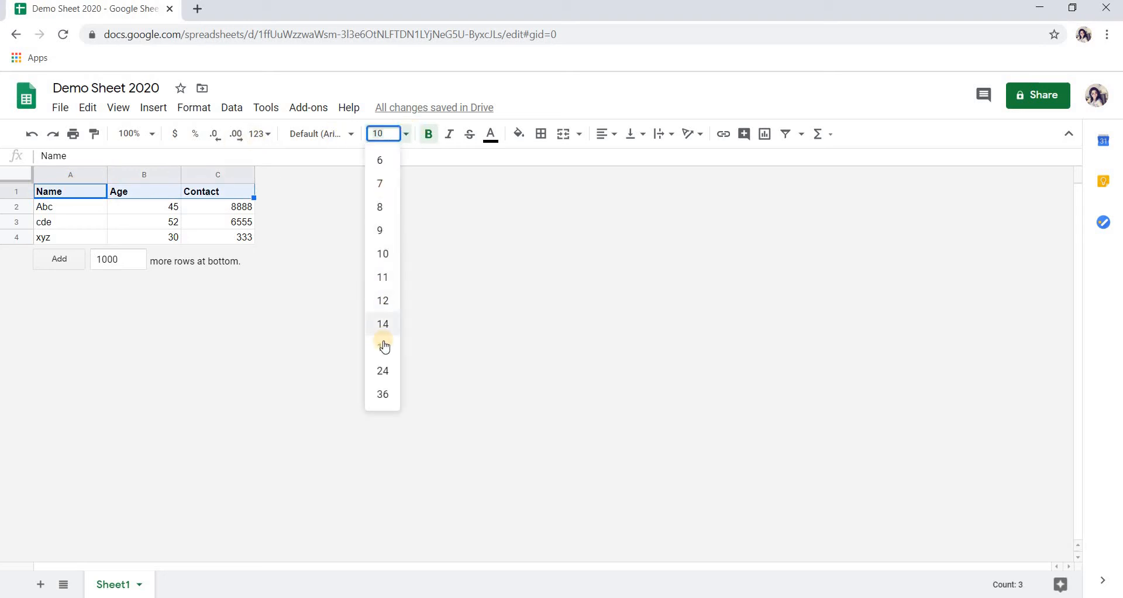
left_click(383, 325)
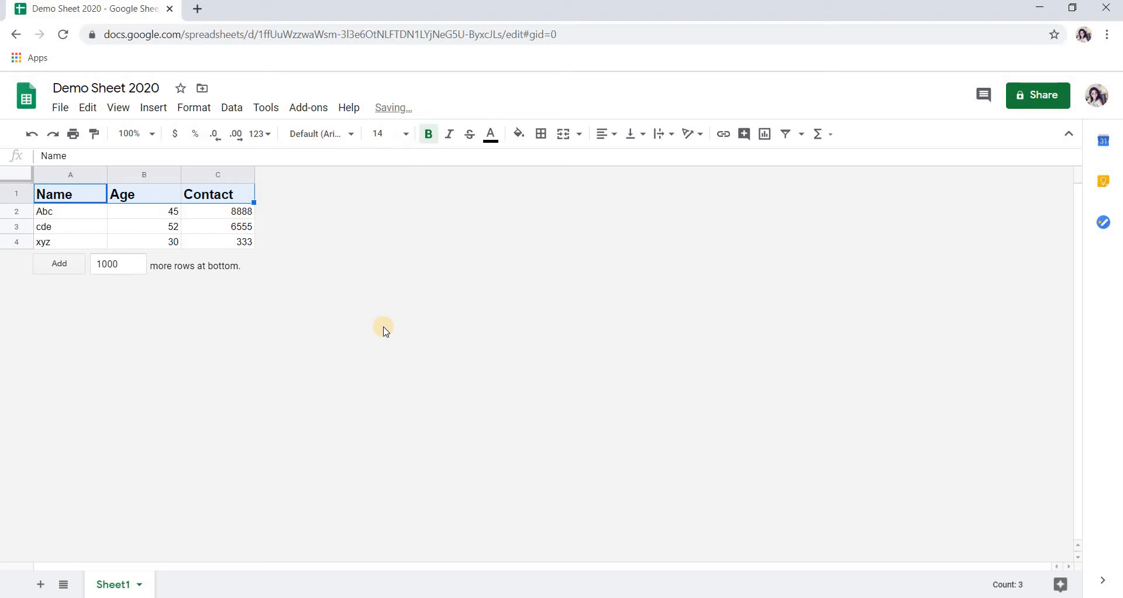
left_click(176, 234)
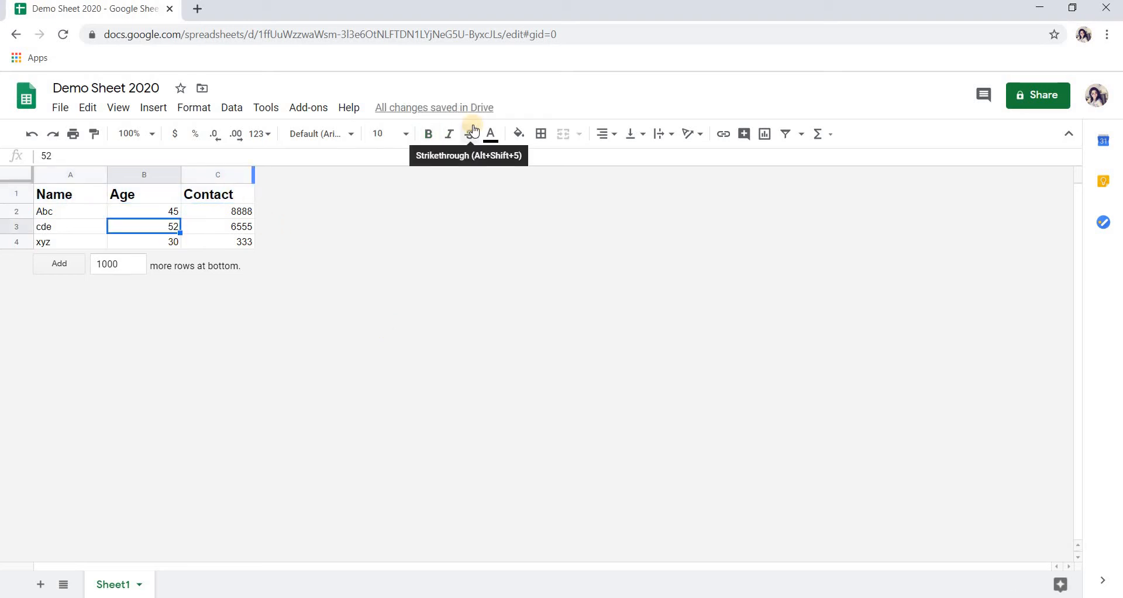
- Fill the background of the heading cells A1 to C1 with dark green
left_click(71, 198)
key("shift+Right")
key("shift+Right")
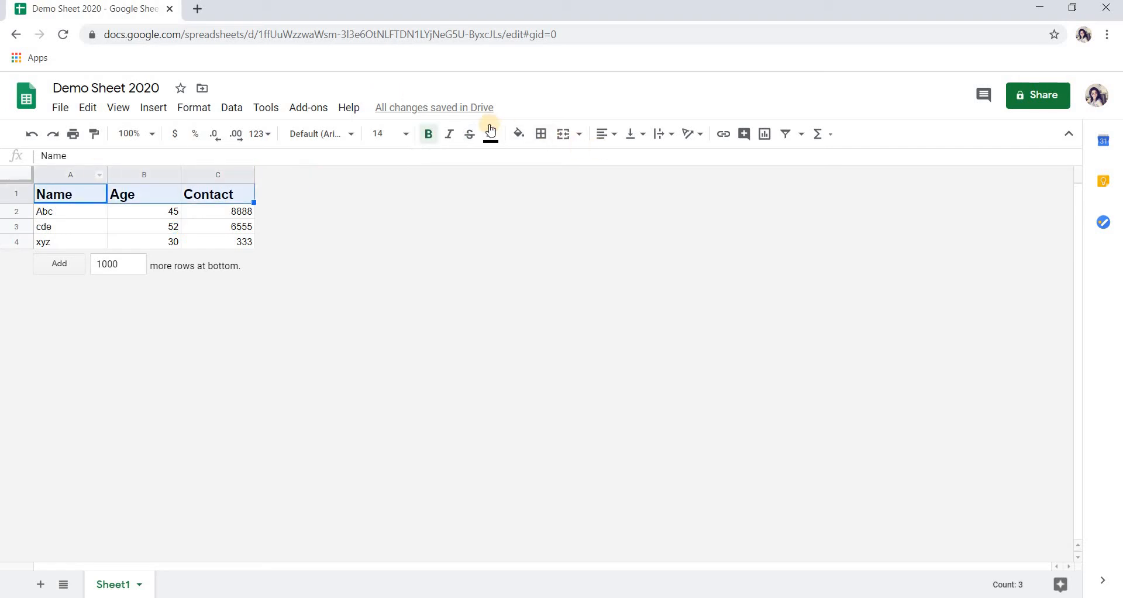
left_click(519, 138)
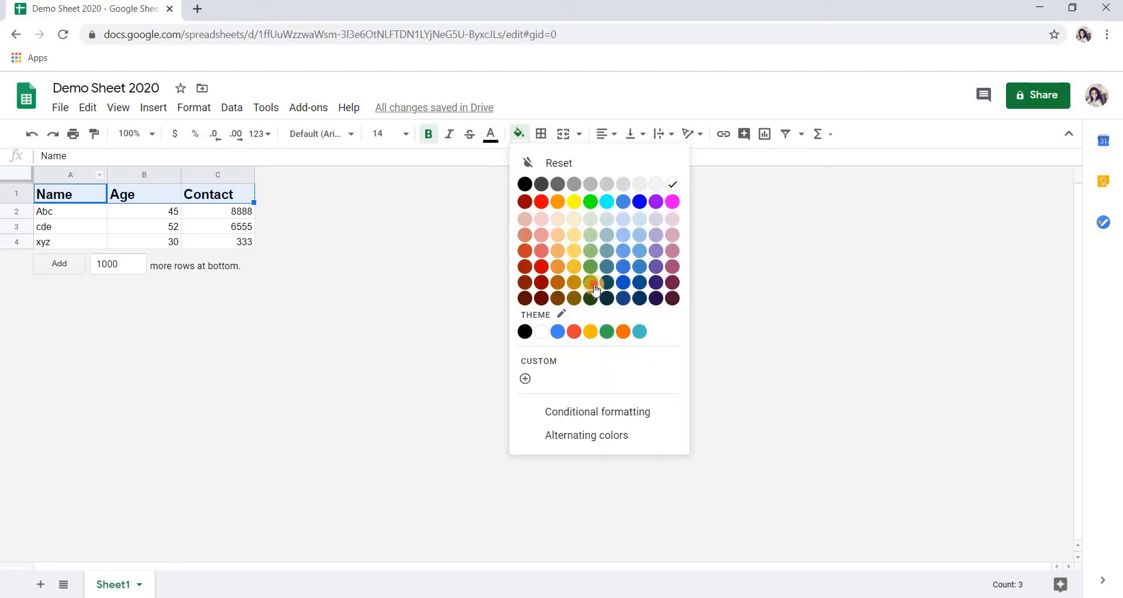
left_click(593, 291)
key("ctrl+End")
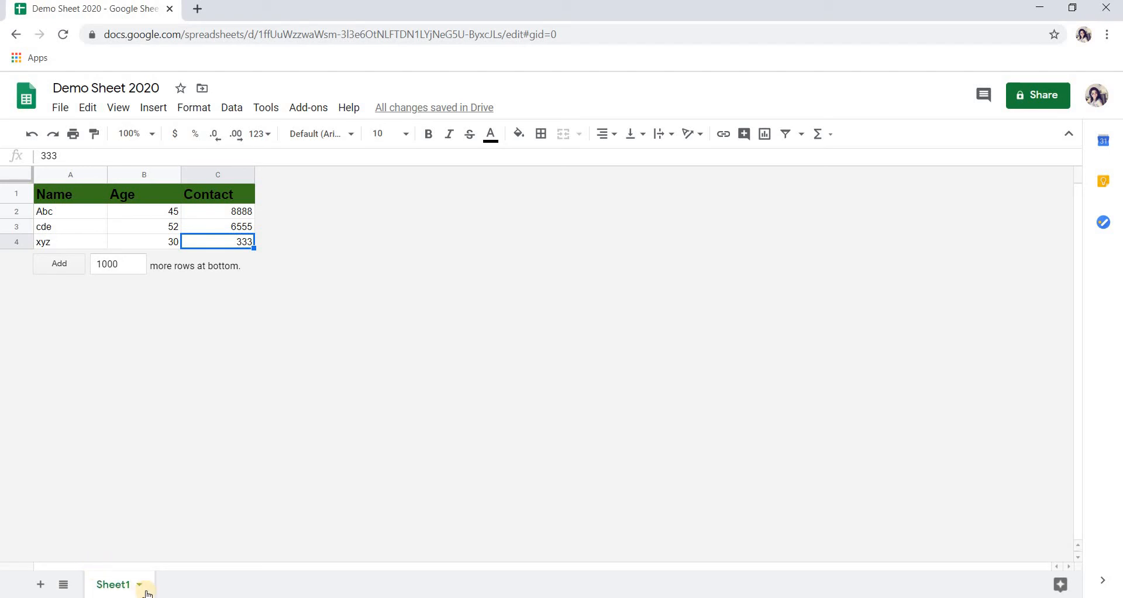
- Rename the Sheet1 sheet as Intro
double_click(114, 584)
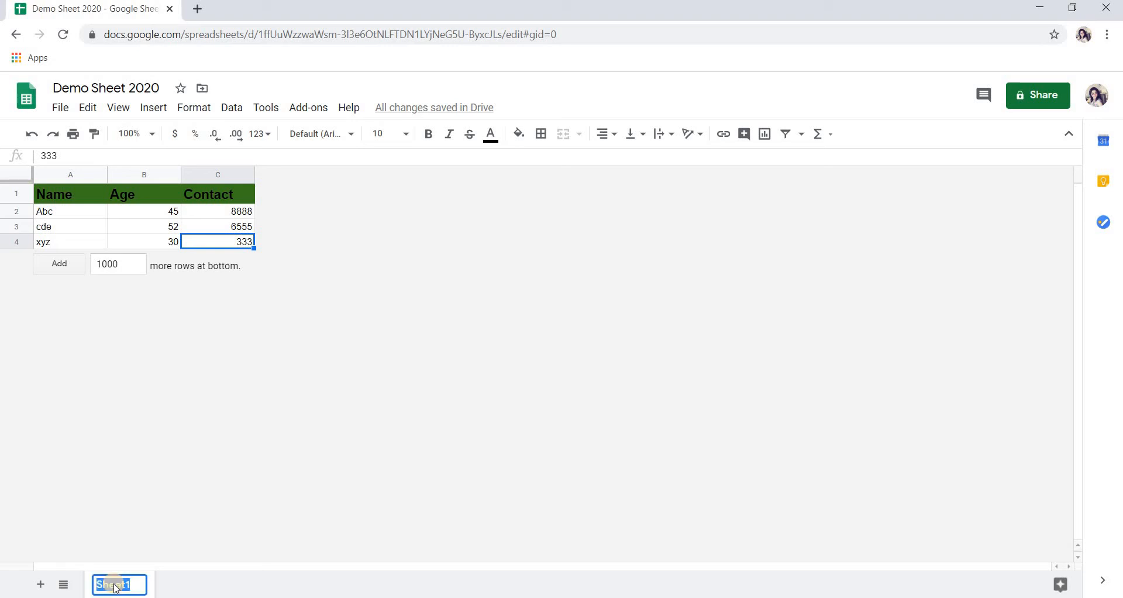
type("I")
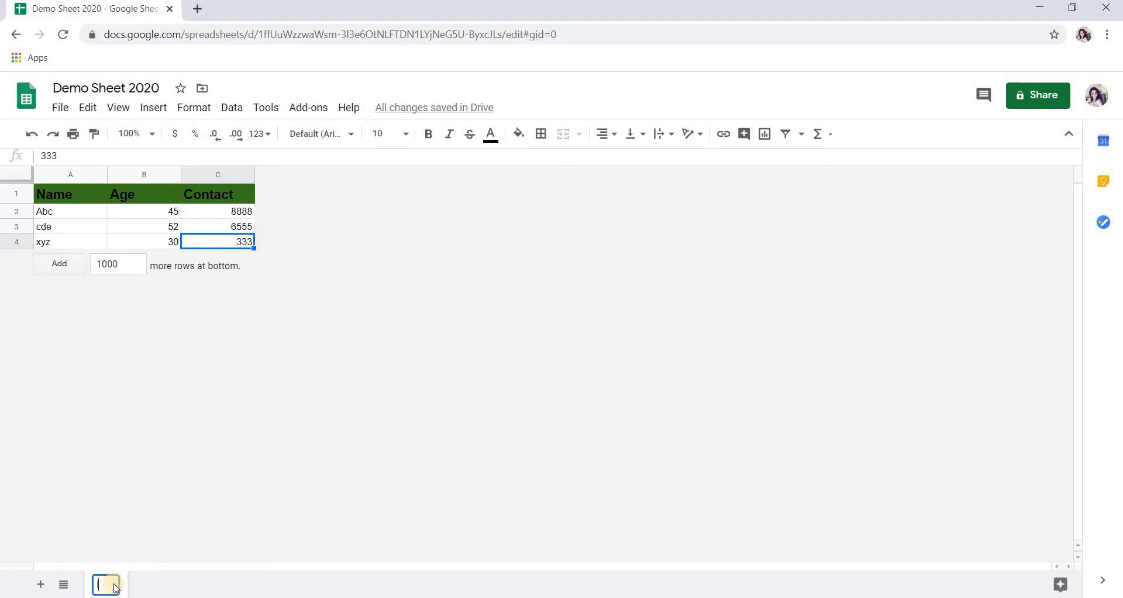
type("ntro")
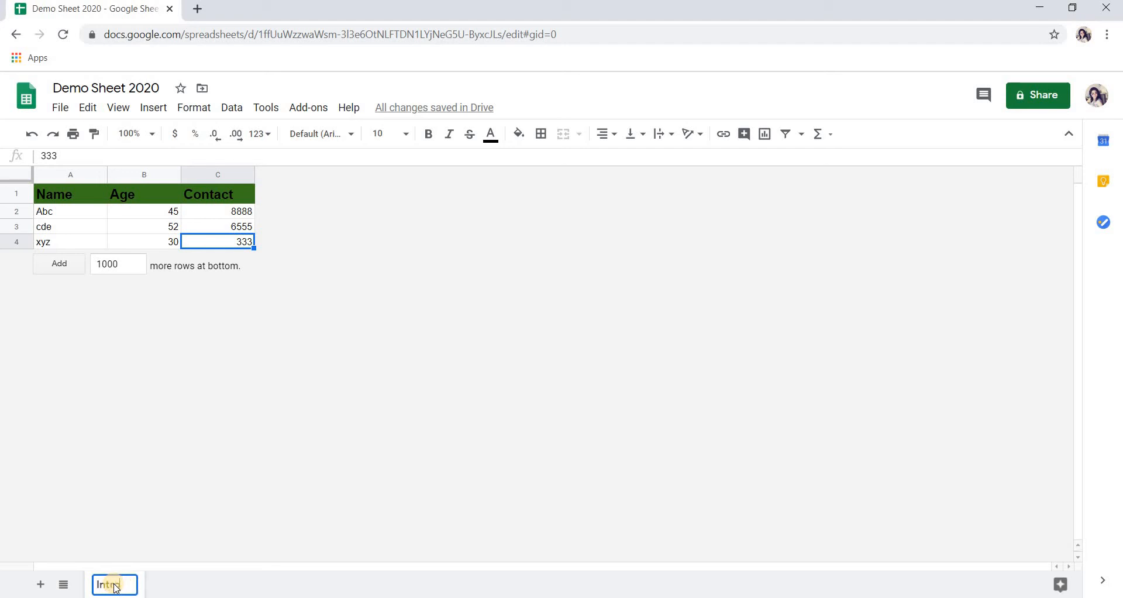
key("Return")
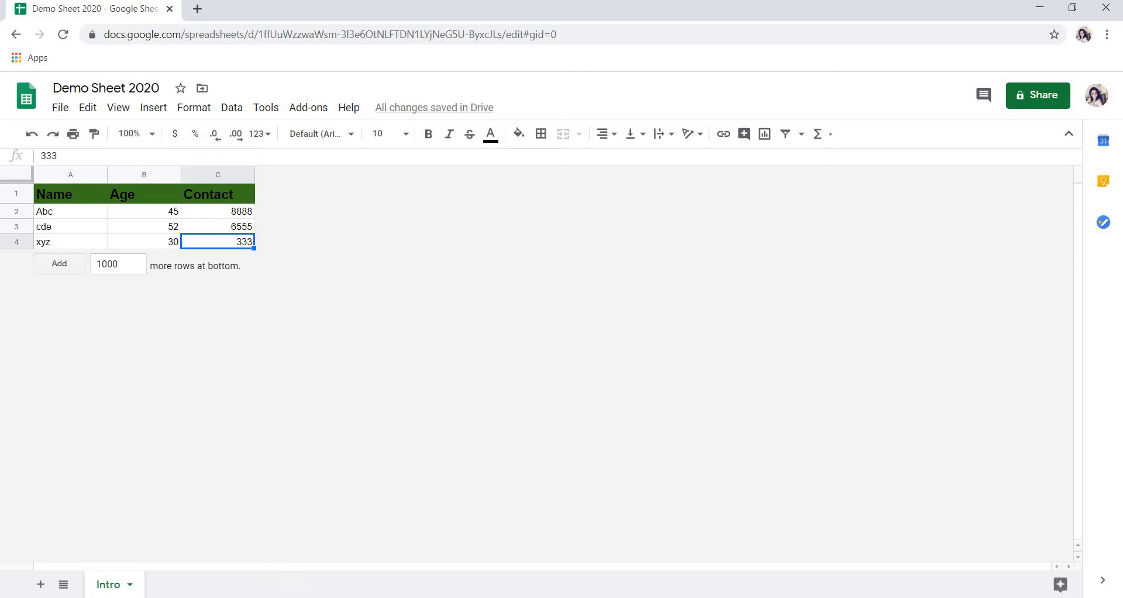
- Add three blank sheets to the spreadsheet and return to the Intro sheet
left_click(40, 584)
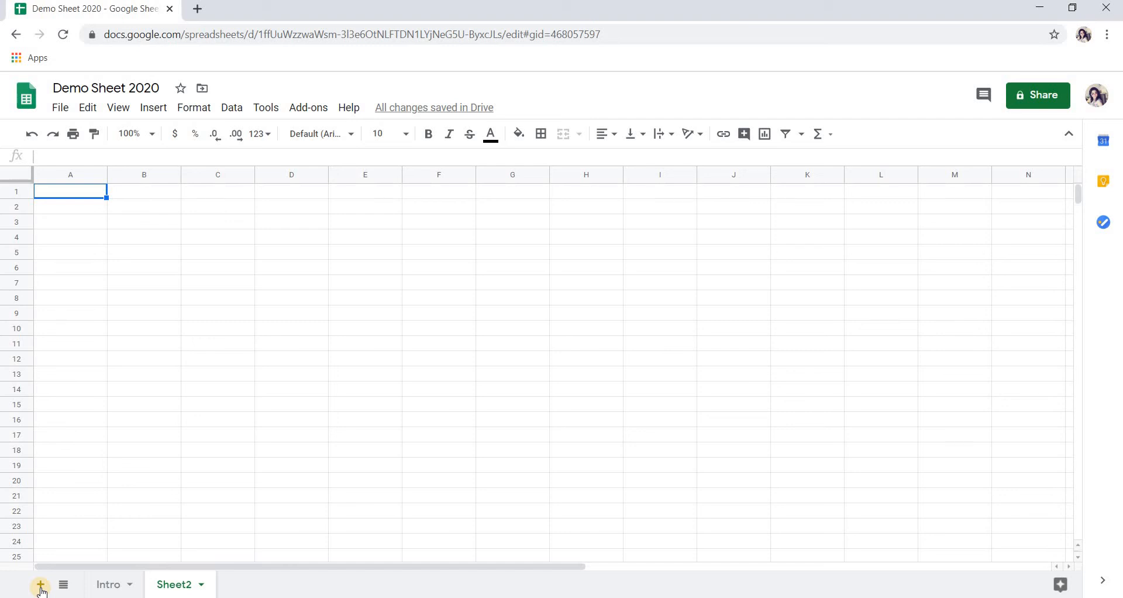
left_click(41, 584)
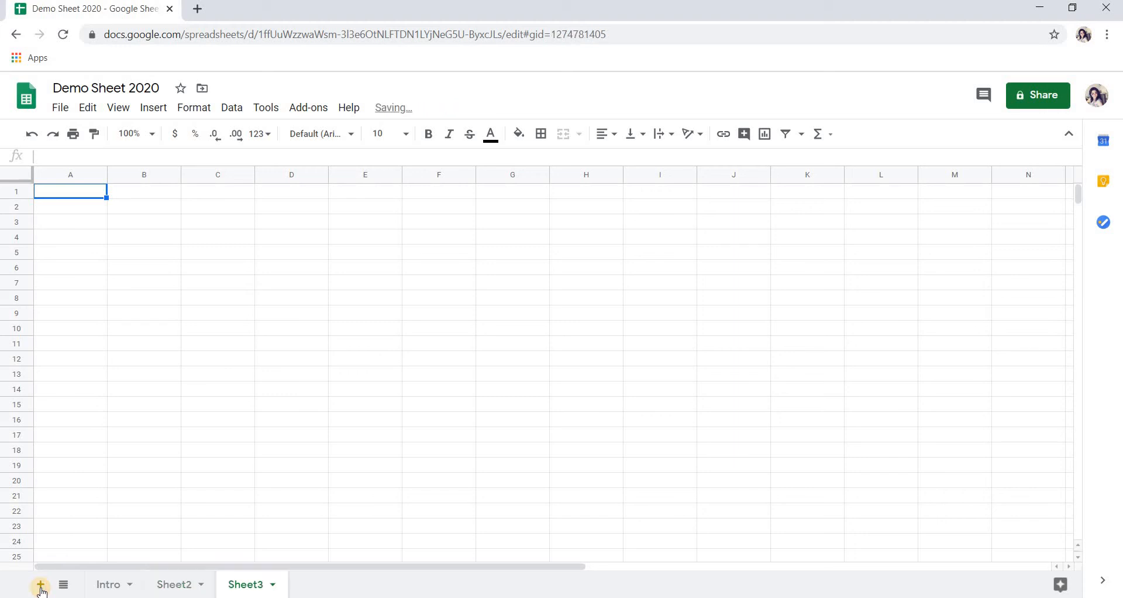
left_click(41, 586)
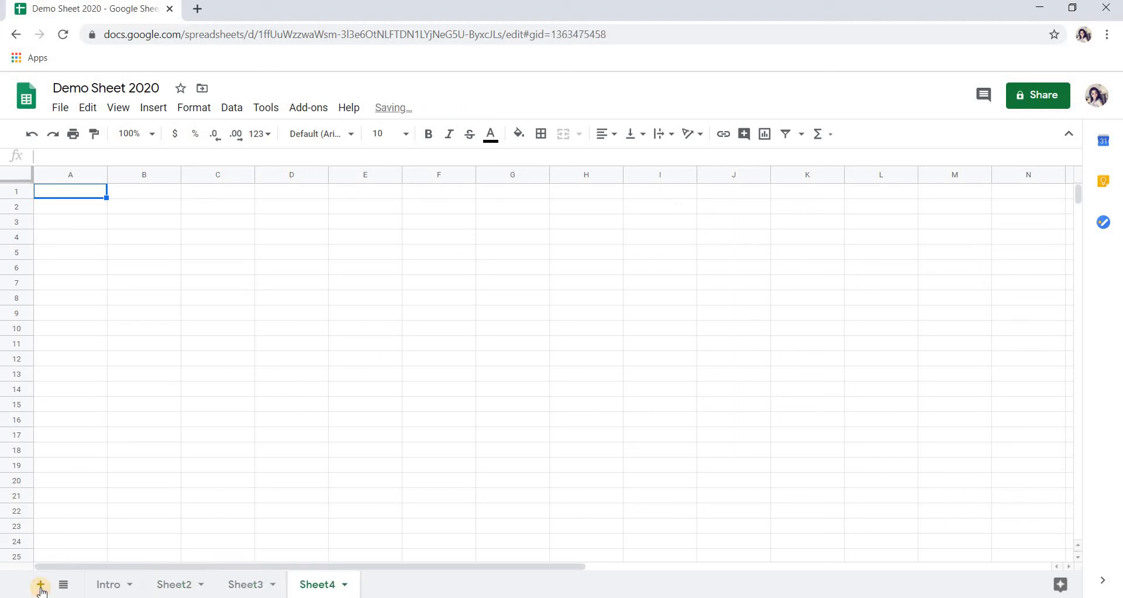
left_click(100, 585)
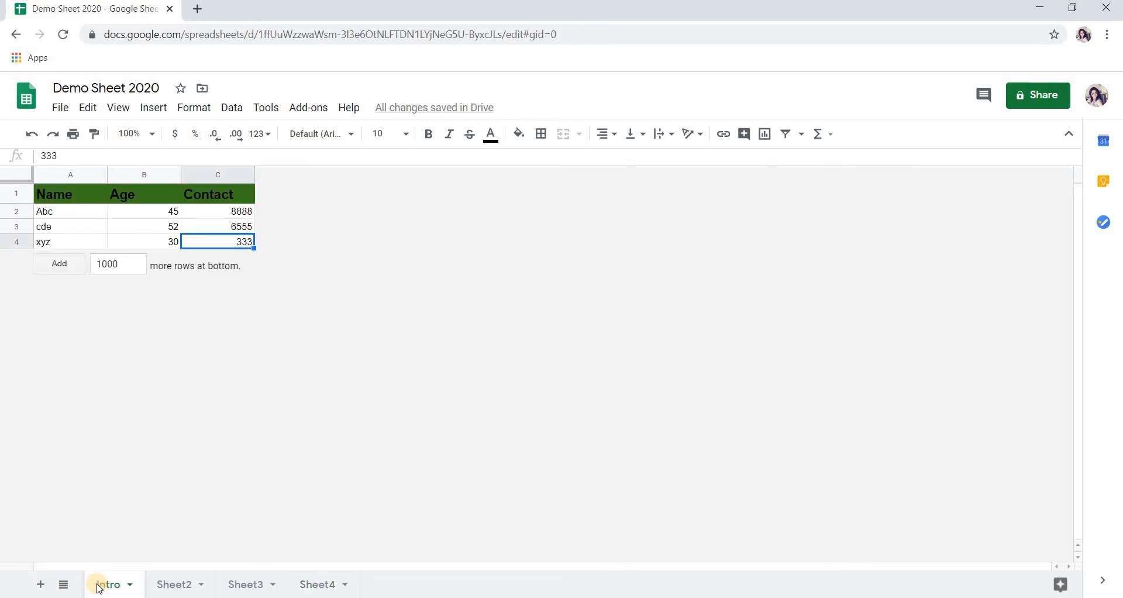
- Rename the Sheet2 sheet as Marks
left_click(174, 584)
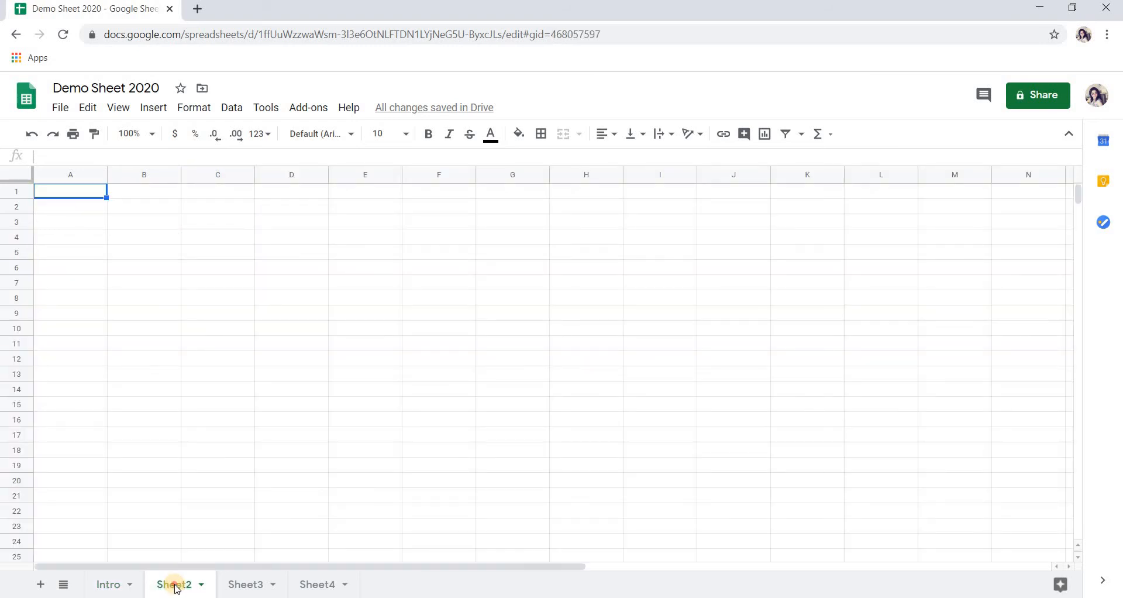
double_click(174, 585)
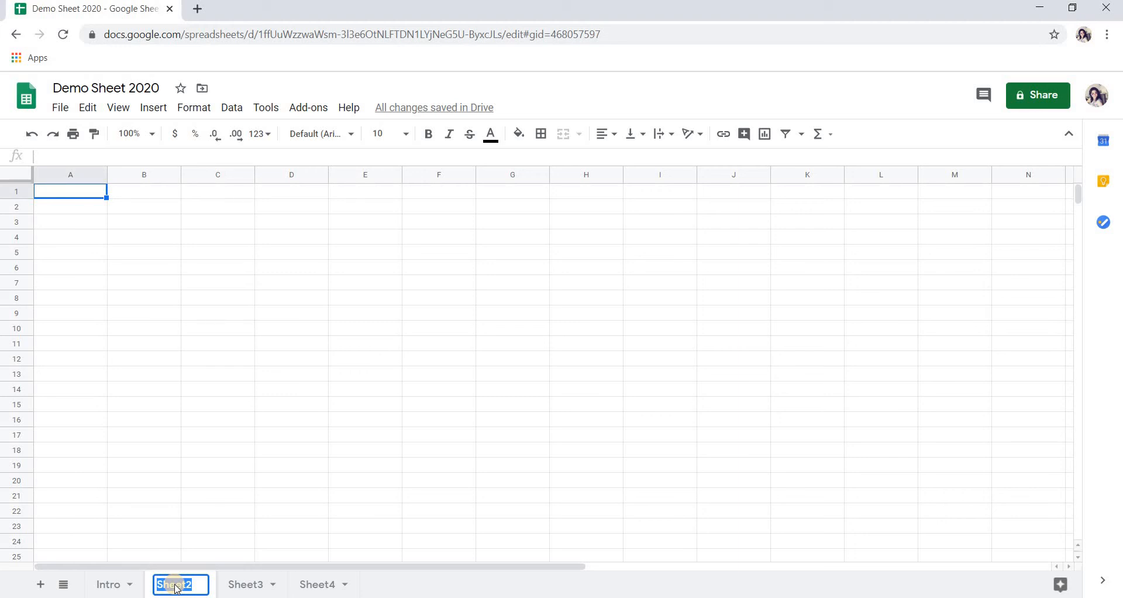
type("Marks")
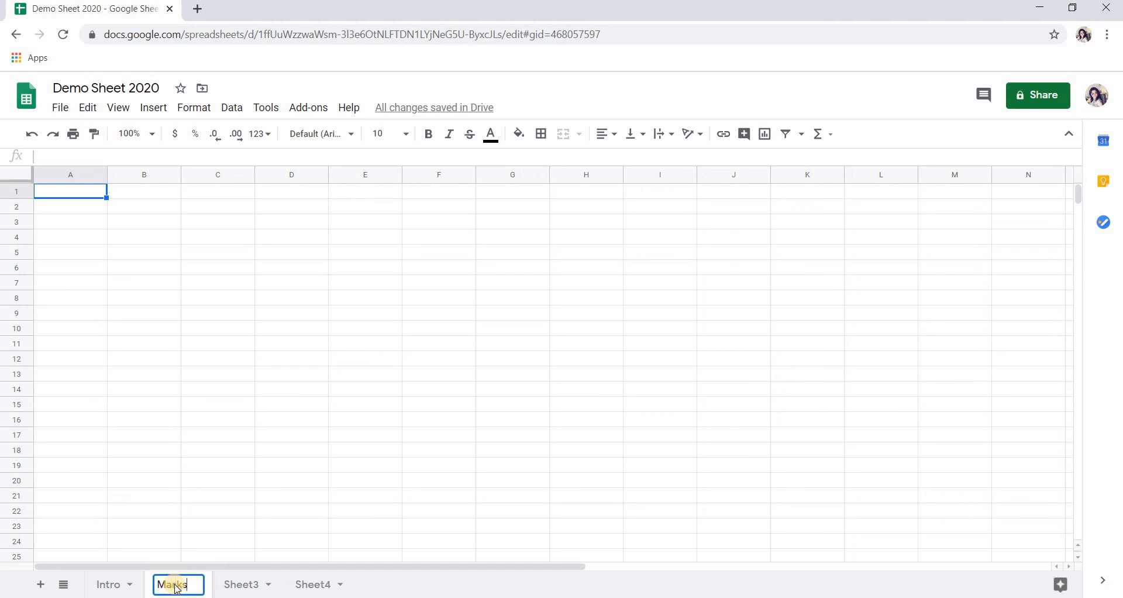
key("Return")
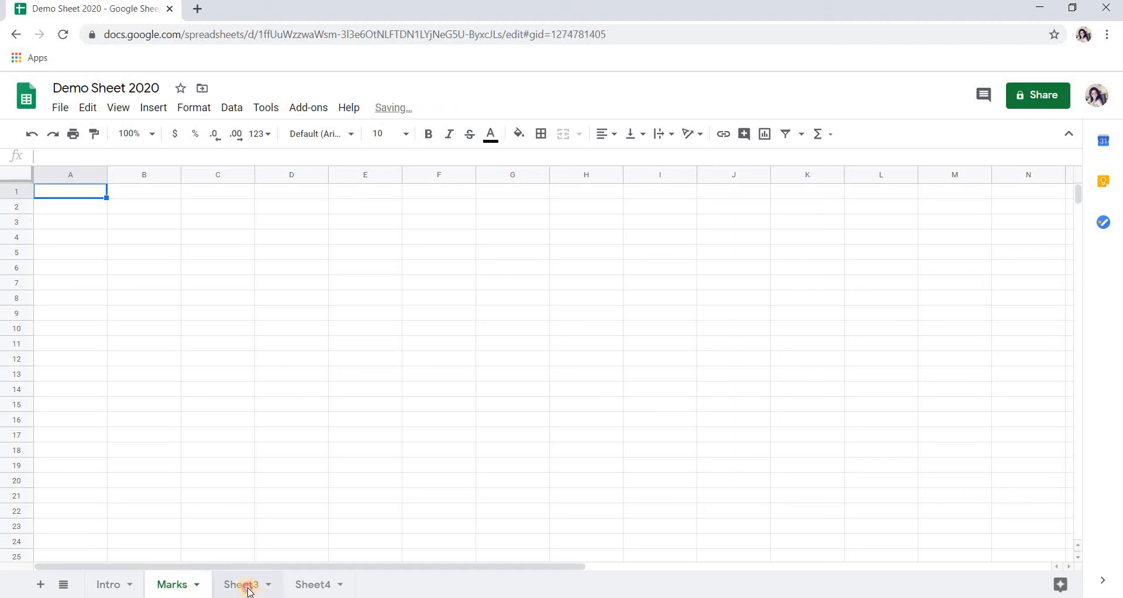
- Rename the Sheet3 sheet as History
double_click(248, 587)
type("A")
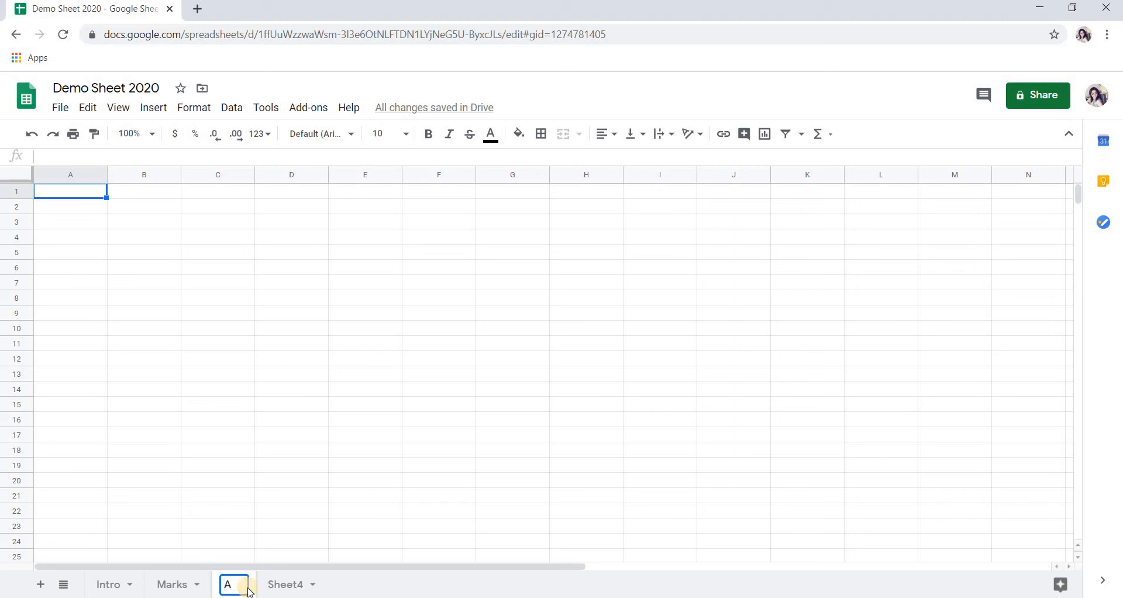
key("BackSpace")
type("His")
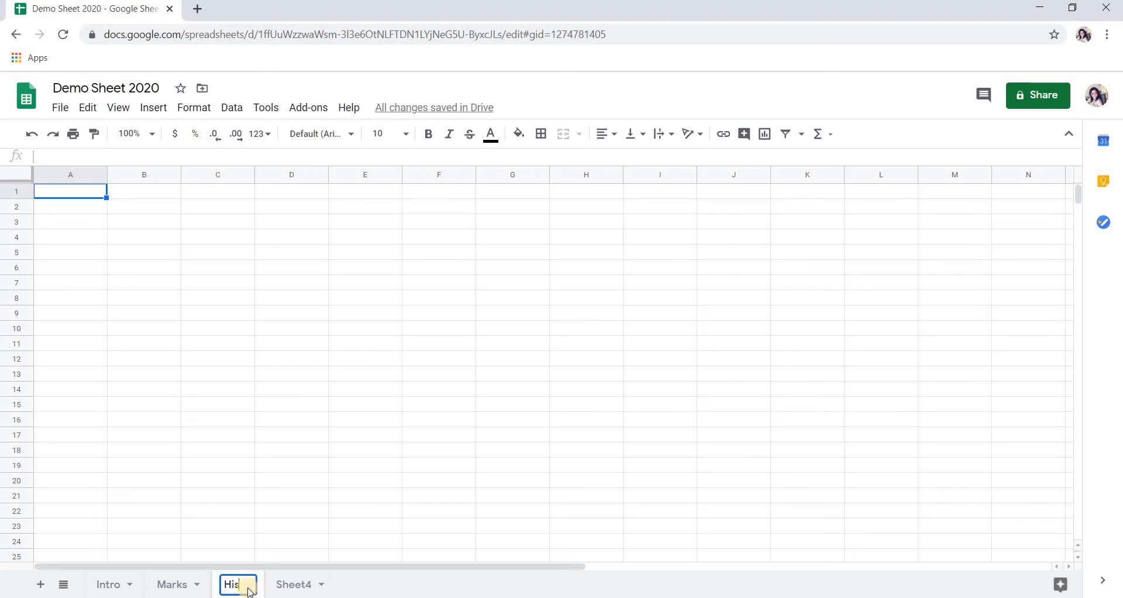
type("tory")
key("Return")
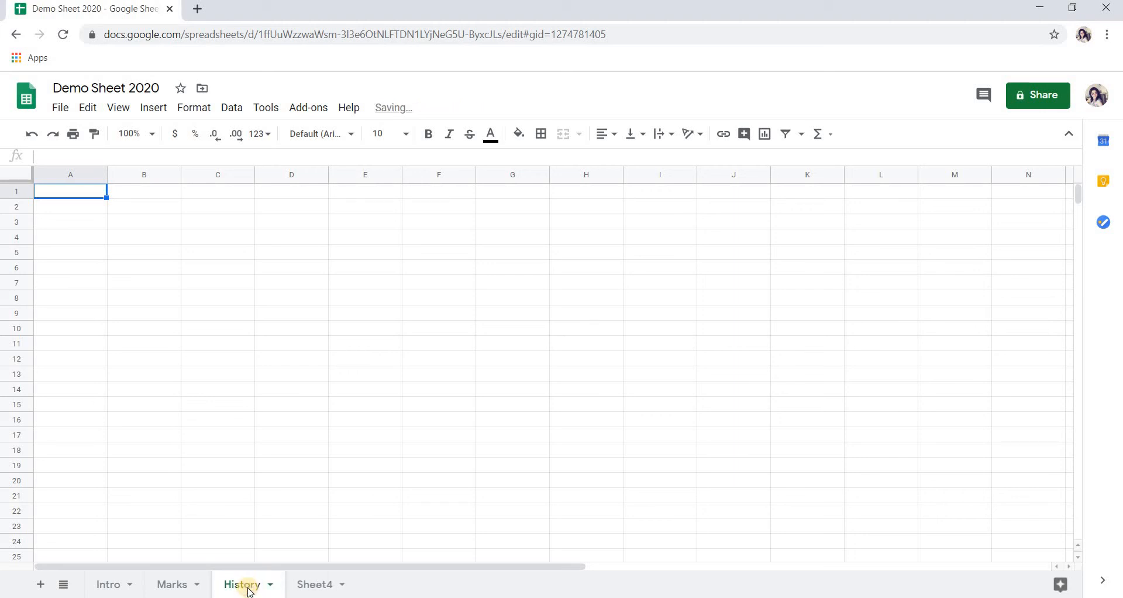
- Enter the title Marks in cell A1 of the Marks sheet
left_click(326, 585)
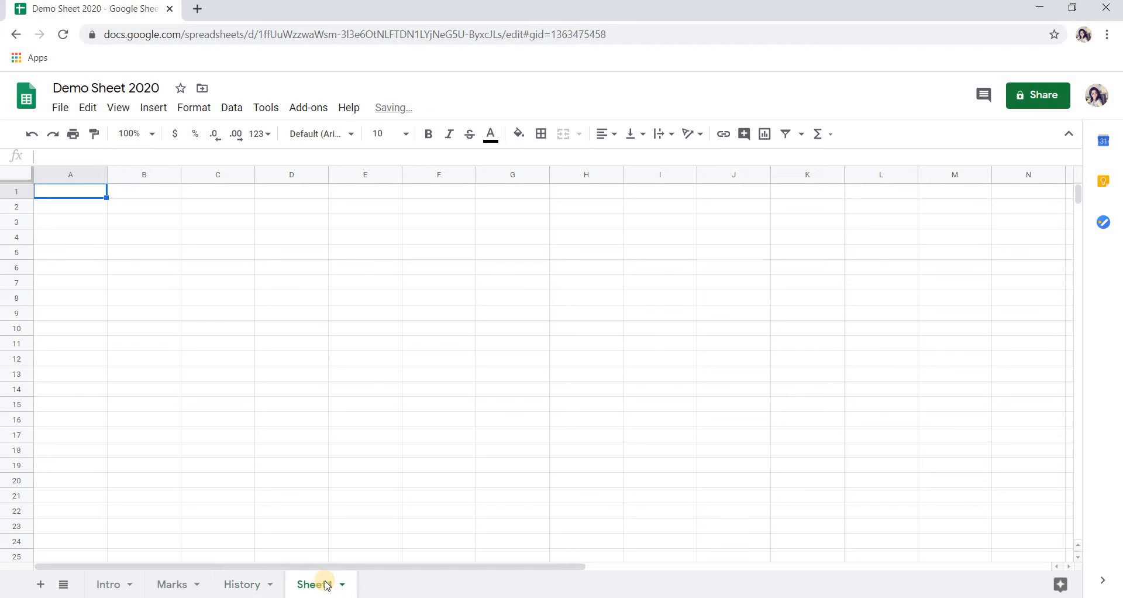
left_click(92, 585)
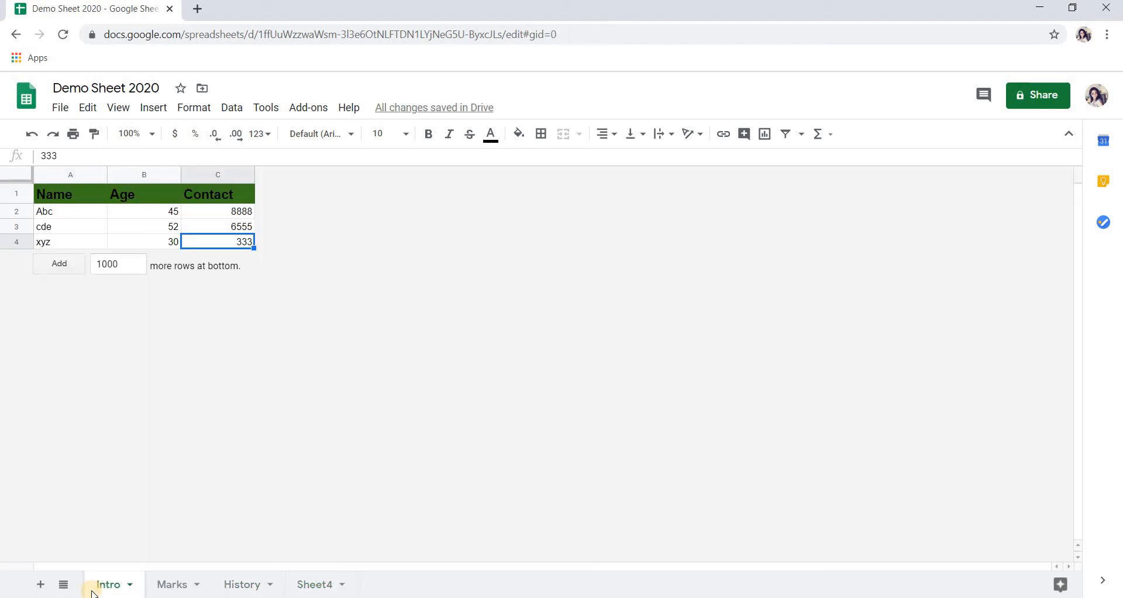
left_click(168, 585)
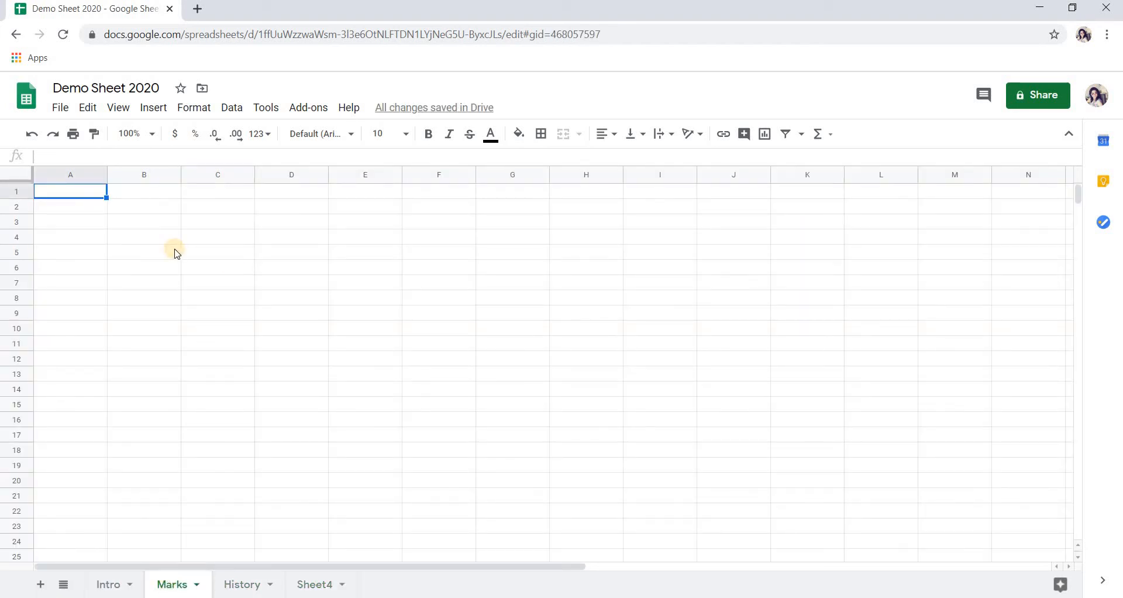
left_click(80, 204)
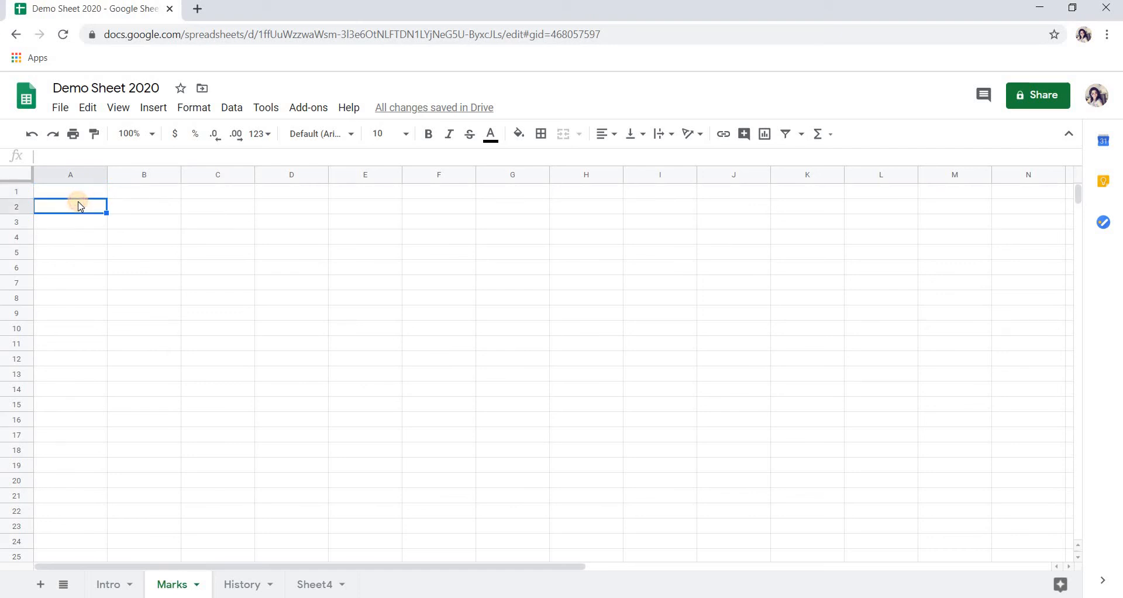
left_click(85, 195)
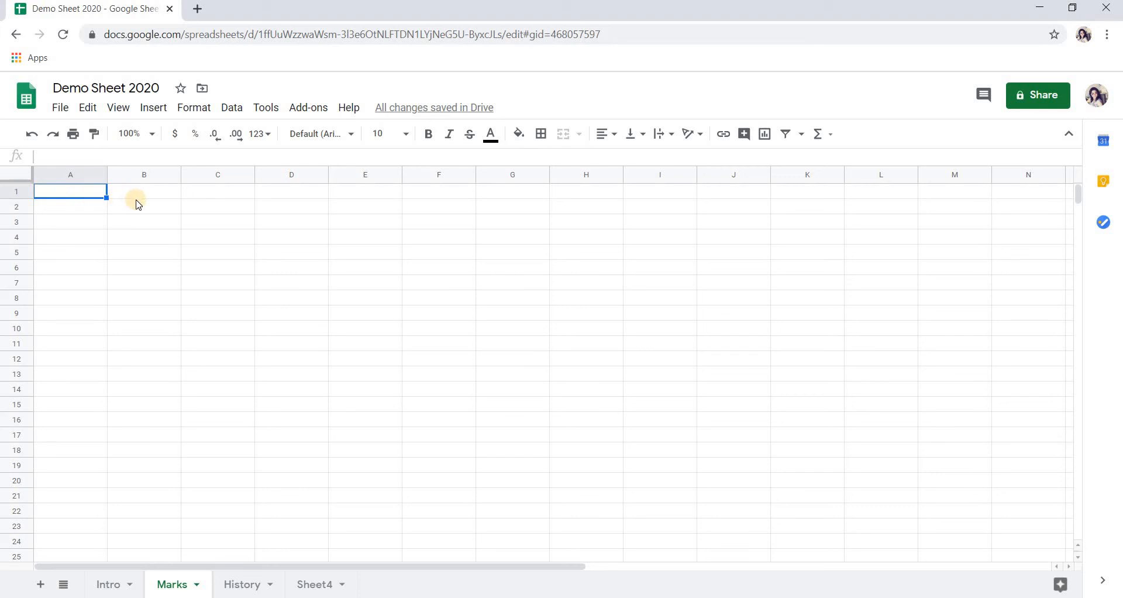
type("Marks")
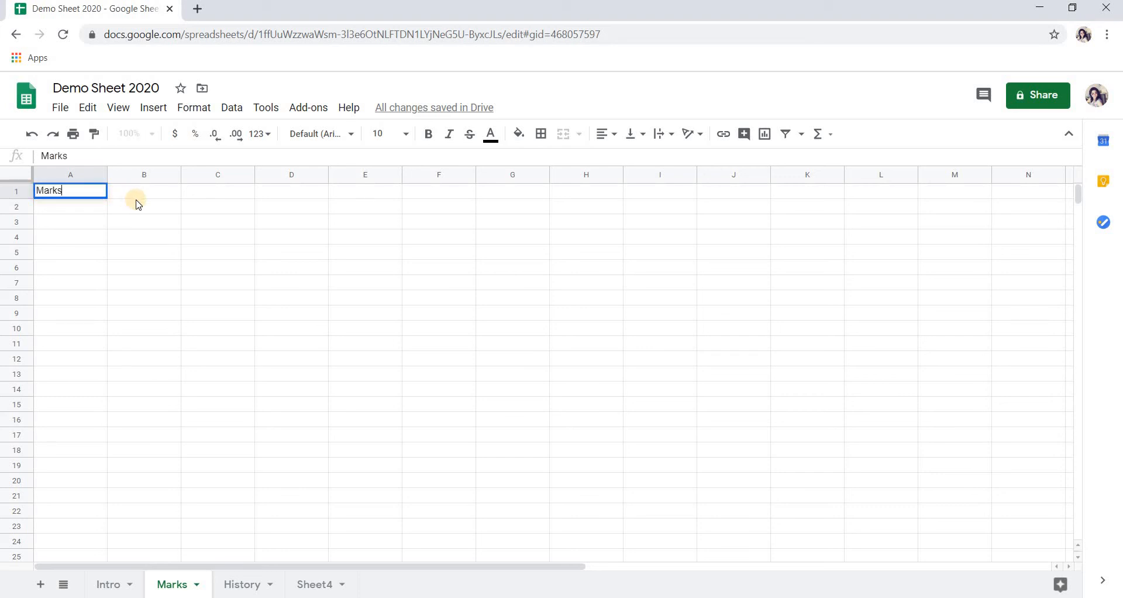
key("Return")
key("Up")
key("Down")
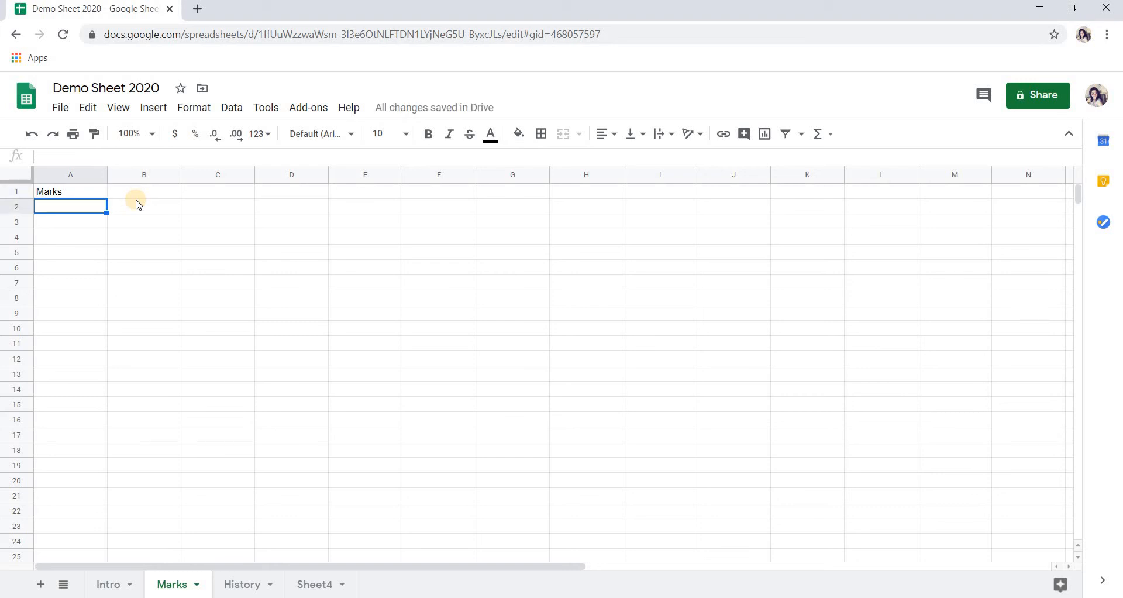
- List the subjects Algebra, Geometry, History, Marathi, Hindi and Science below the title in cells A2 to A7
type("Algebra")
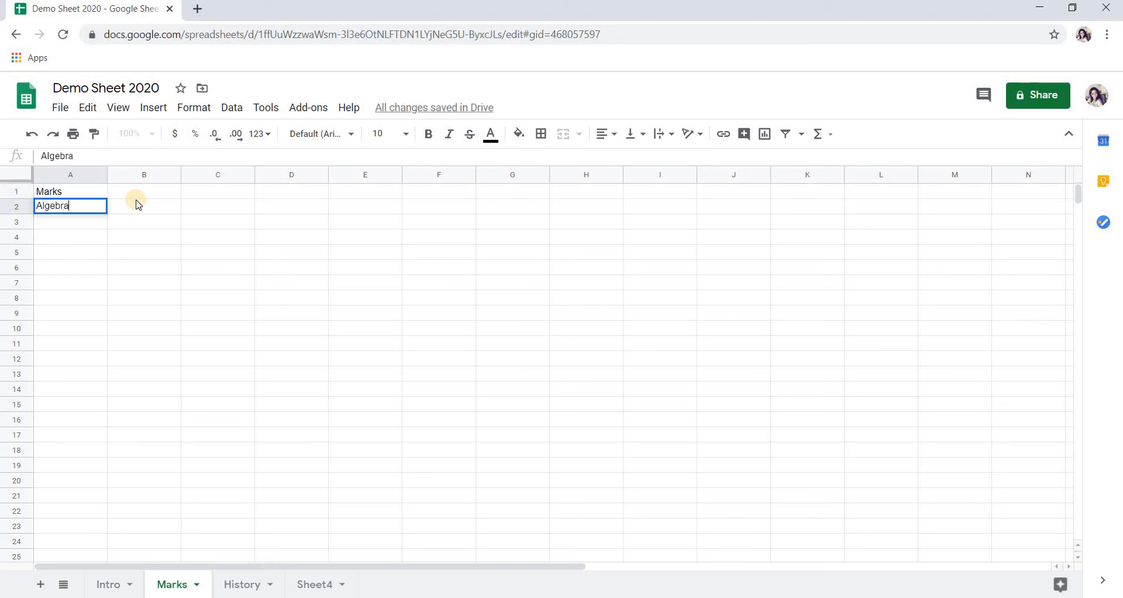
key("Return")
type("Ge")
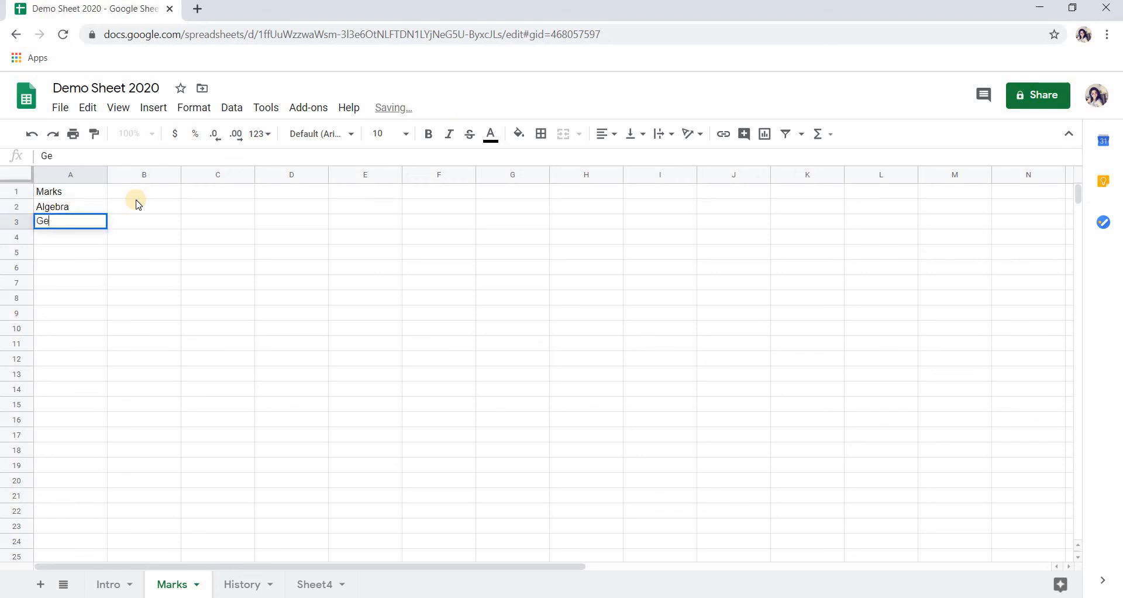
type("omet")
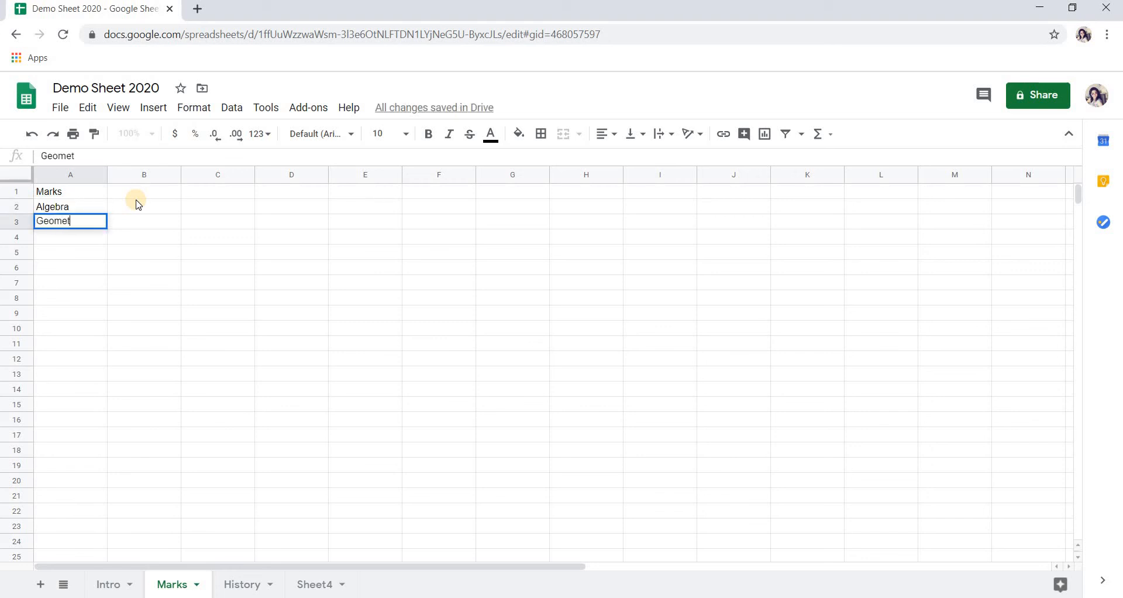
type("rt")
type("y")
key("Return")
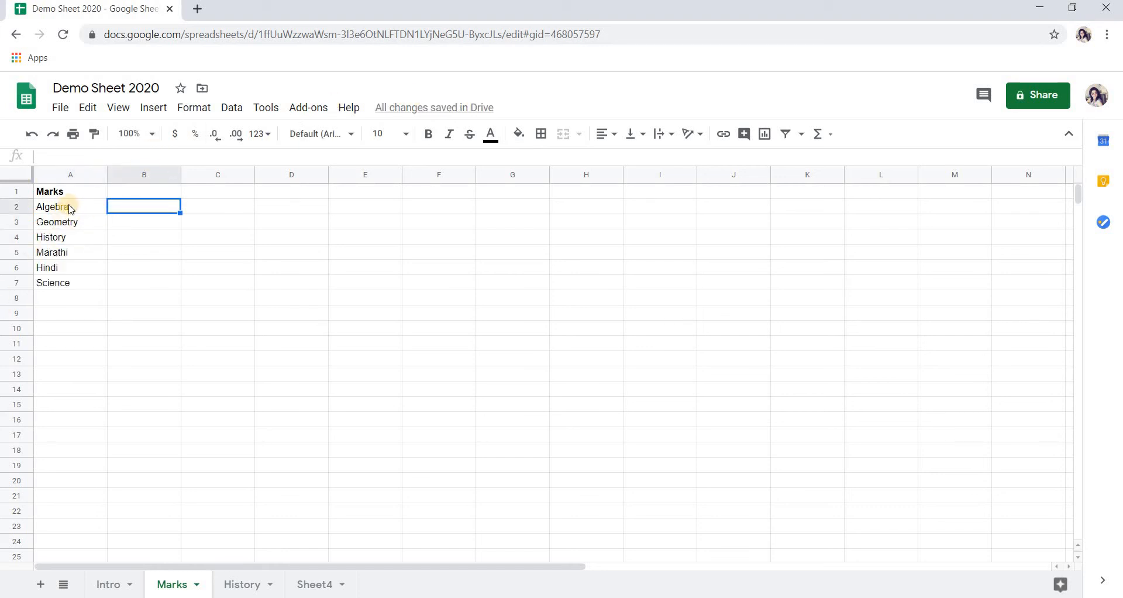
- Insert one blank row above the Algebra row
left_click(202, 251)
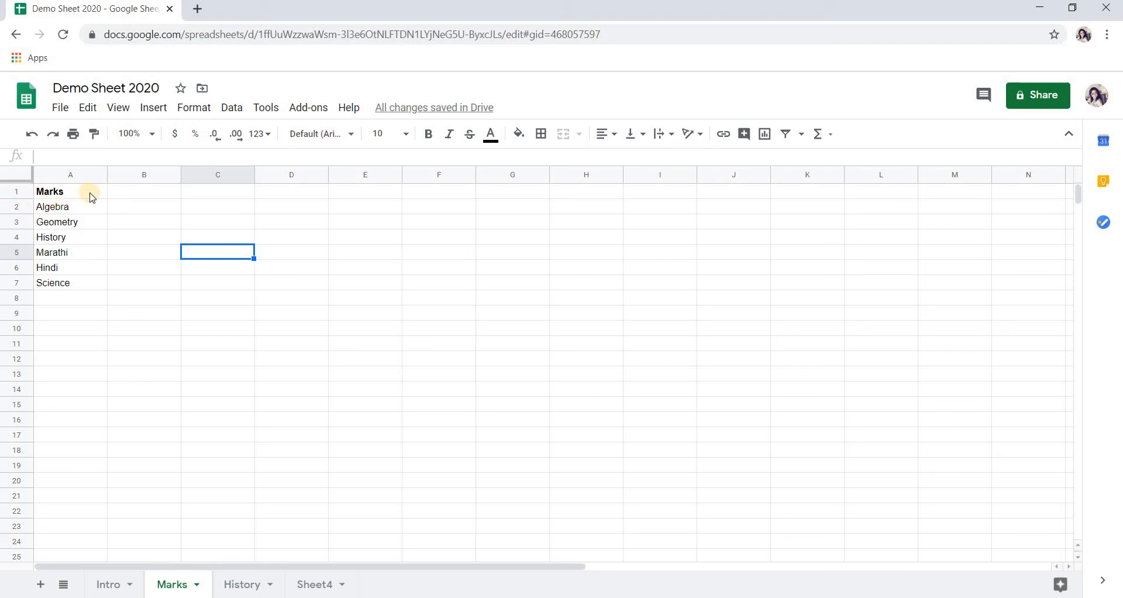
left_click(23, 207)
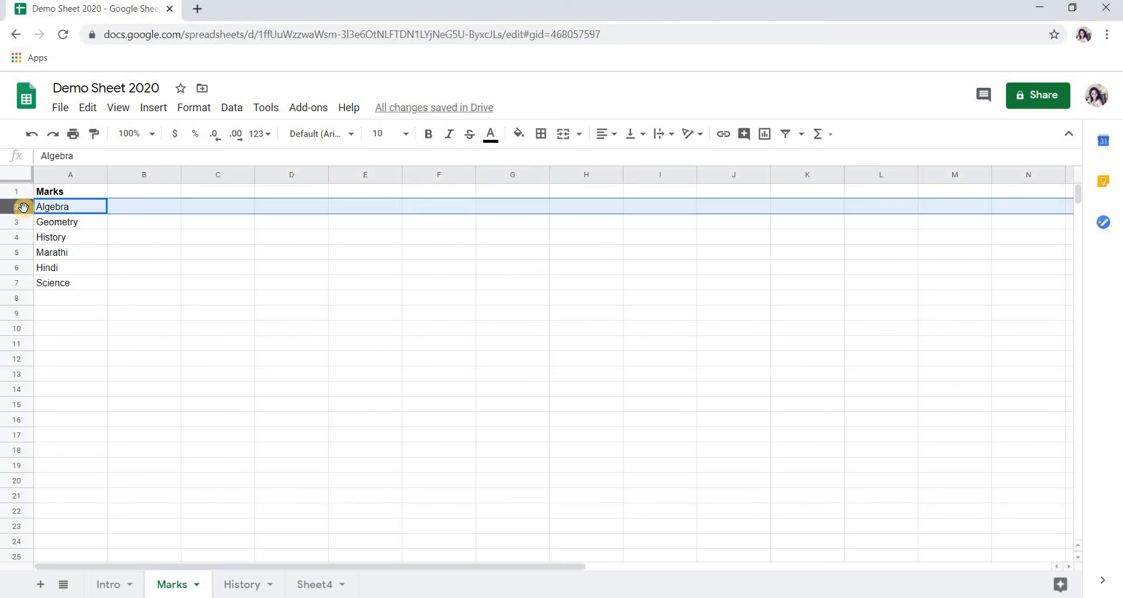
right_click(23, 207)
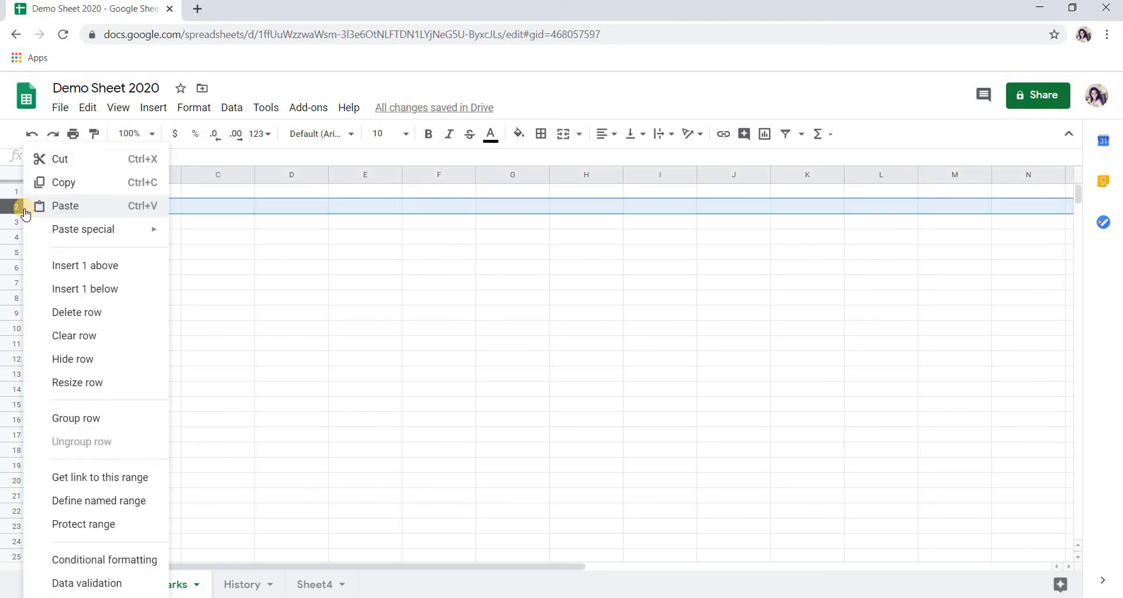
left_click(69, 266)
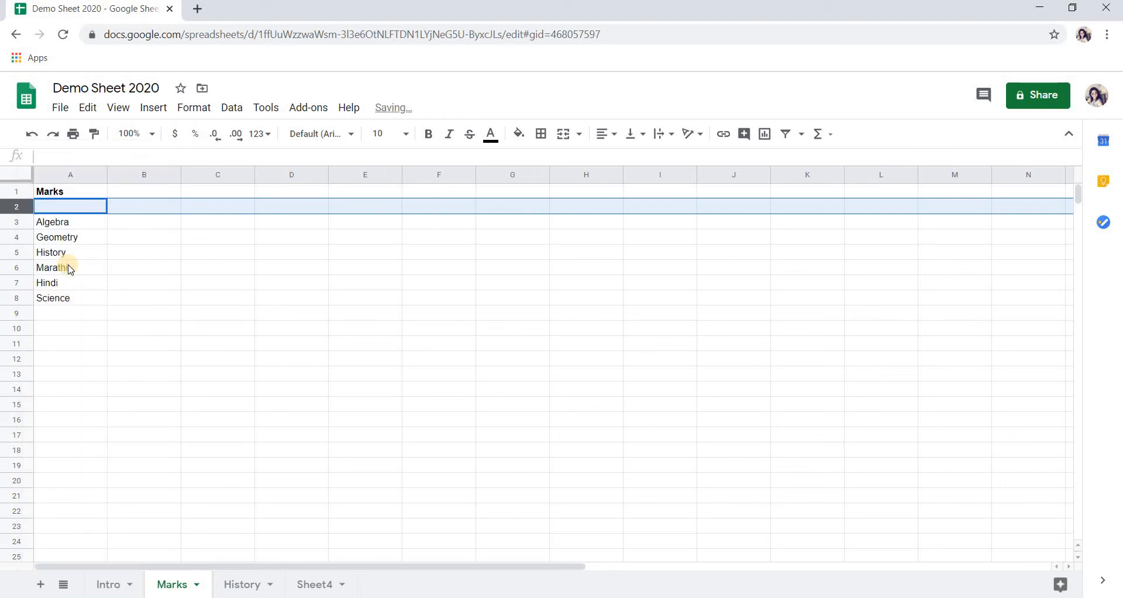
- Enter the column heading Subject in cell A2 above the list of subjects
left_click(170, 250)
left_click(90, 208)
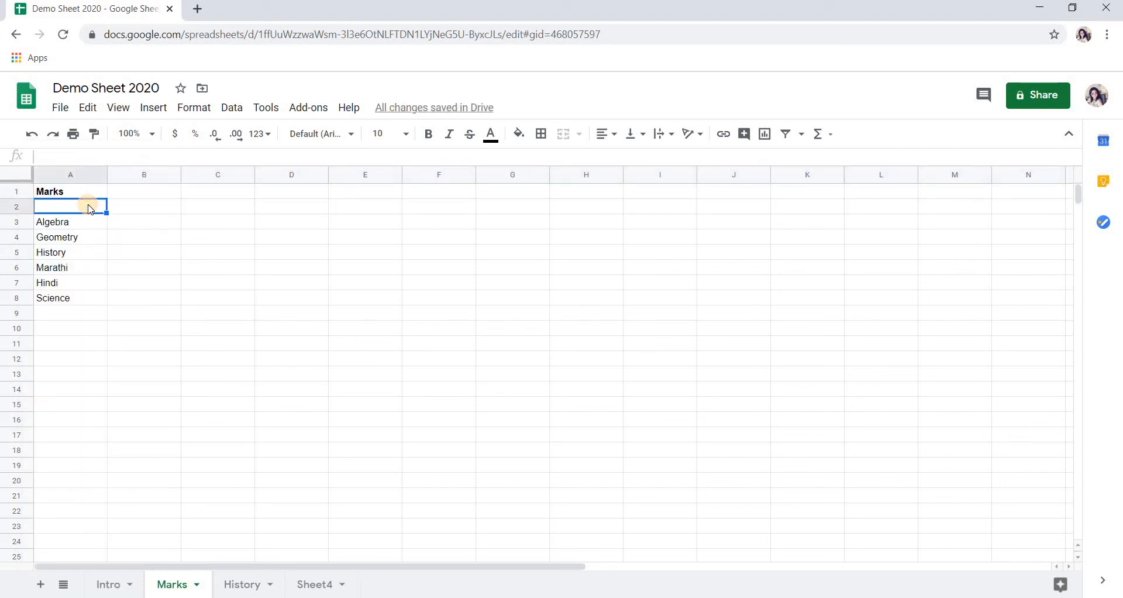
type("Subjec")
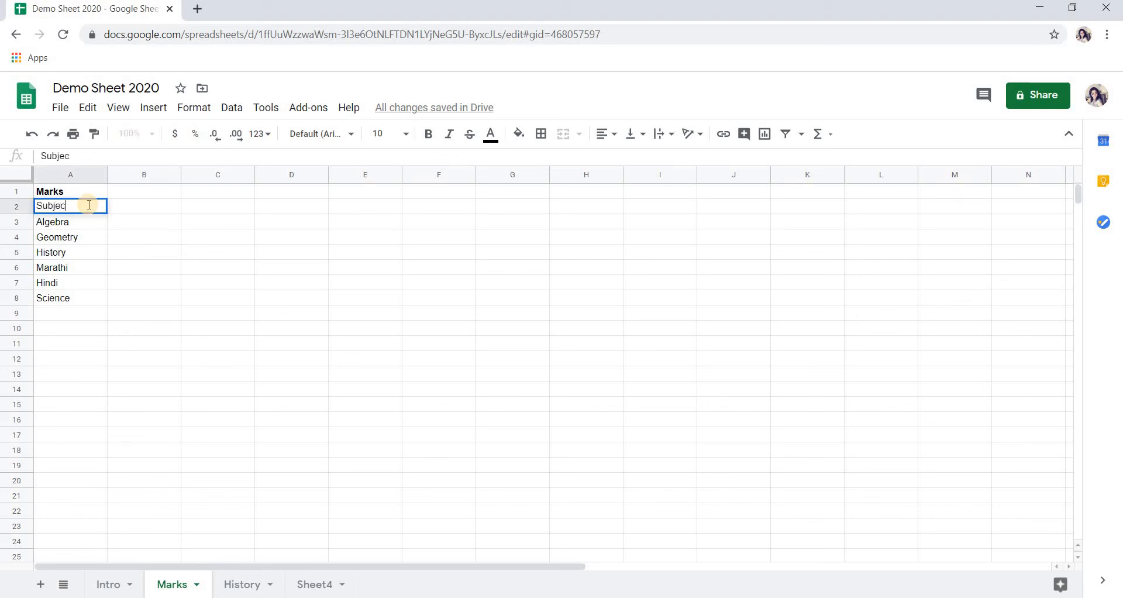
type("t")
key("Return")
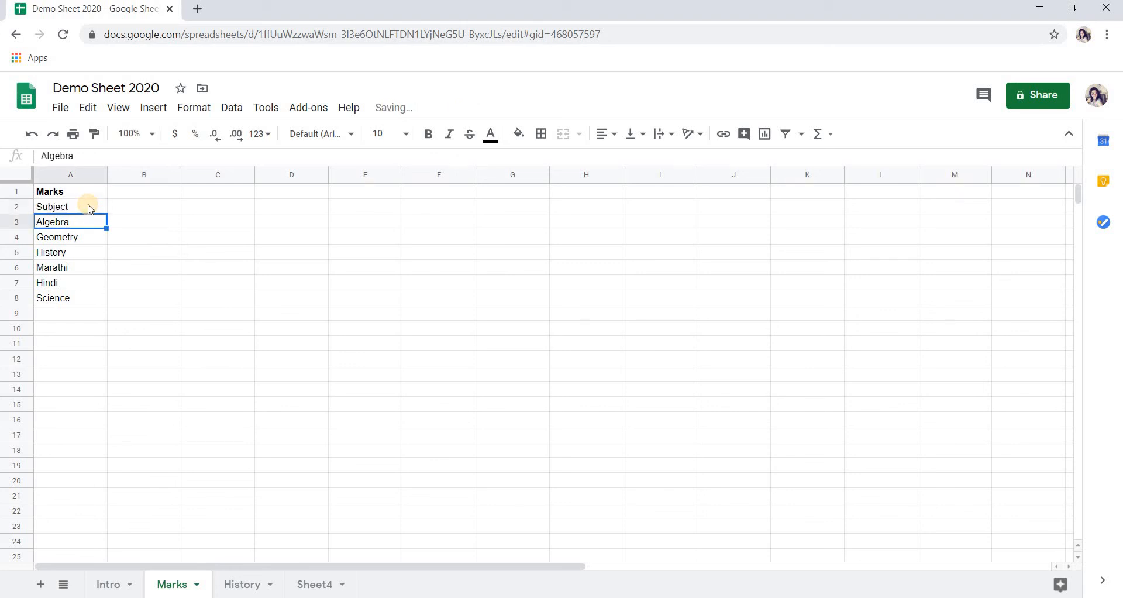
- Enter the heading Marks in cell B2 and the marks 60, 90, 60, 56, 23 and 98 in cells B3 to B8
left_click(89, 208)
key("Tab")
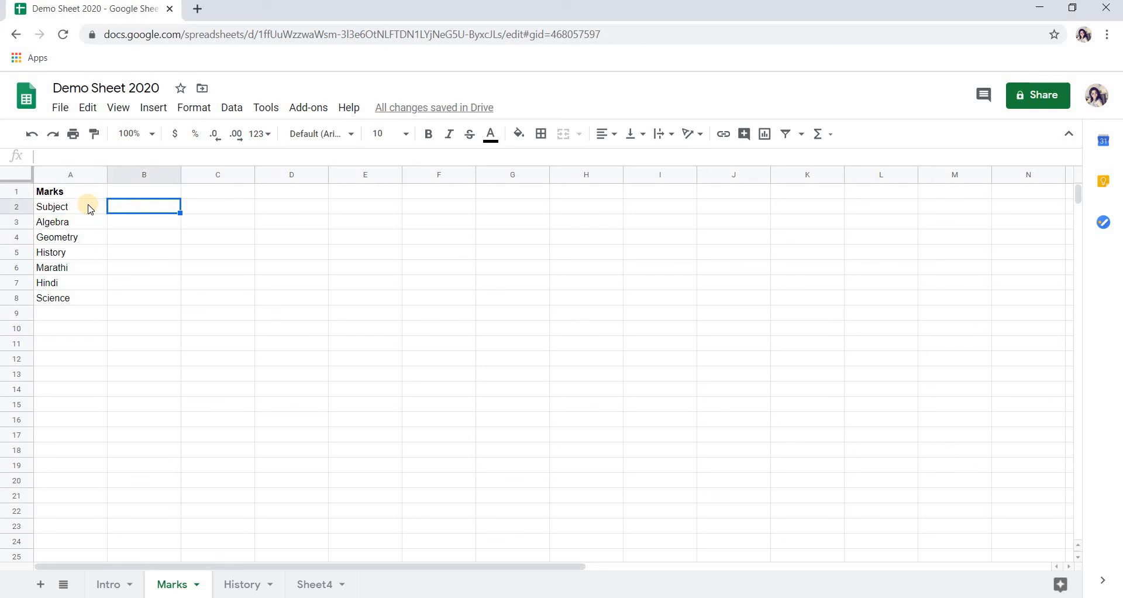
type("Marks")
key("Return")
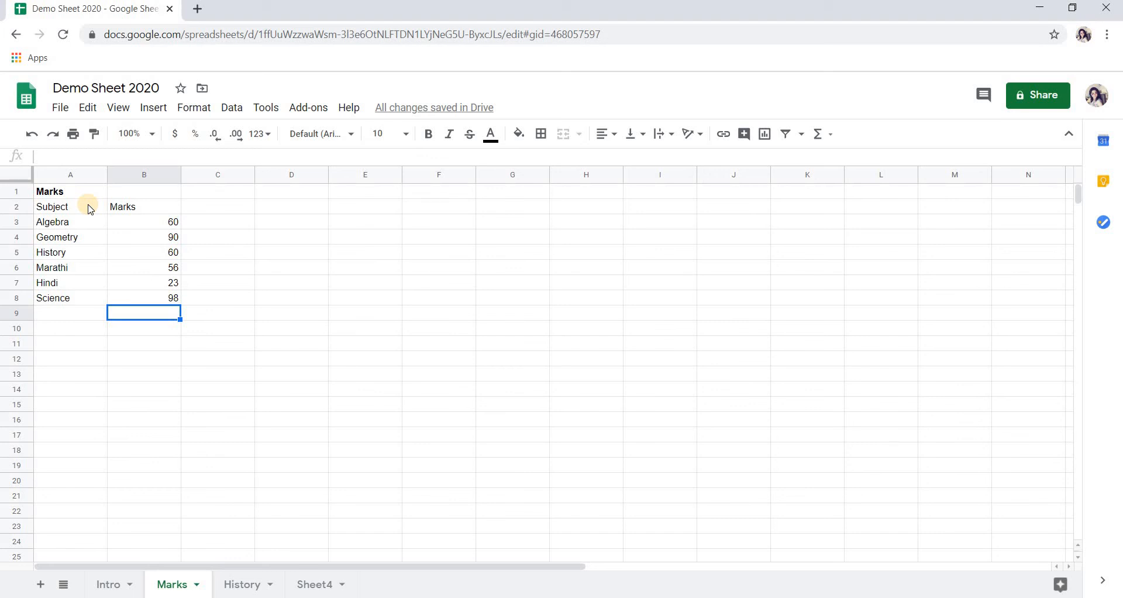
- Merge cells A1 and B1 into a single cell for the Marks title with Merge all
key("ctrl+plus")
key("ctrl+plus")
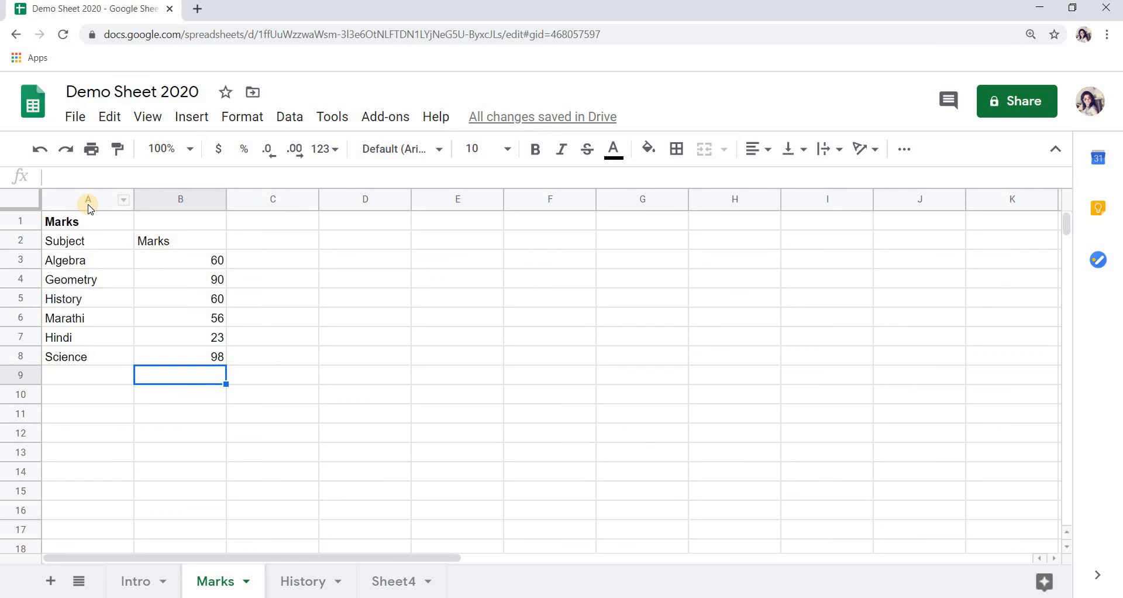
key("ctrl+plus")
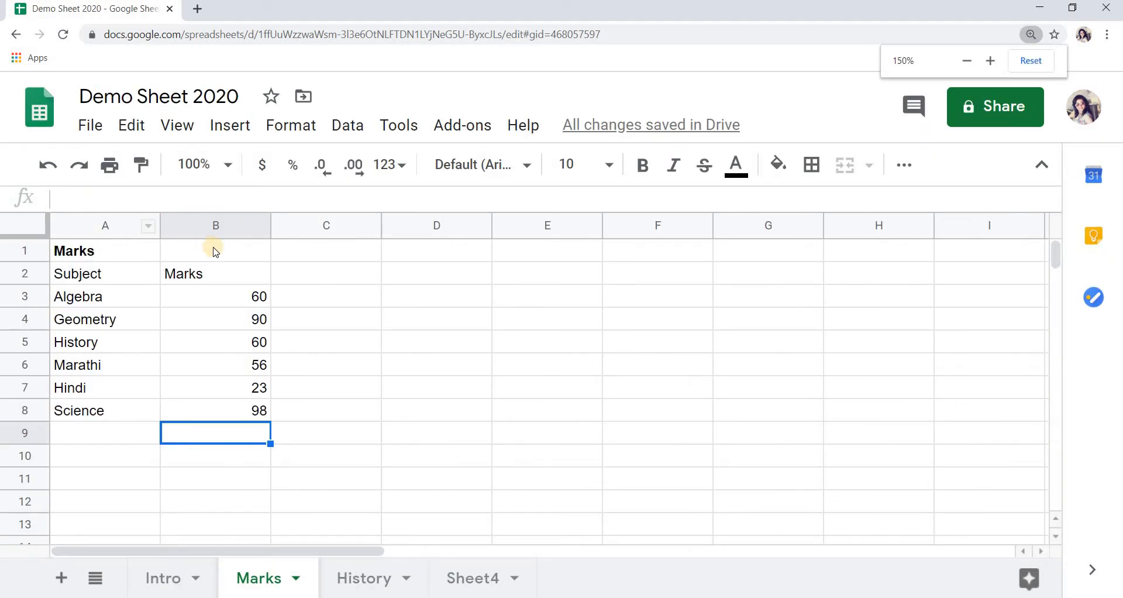
left_click(225, 273)
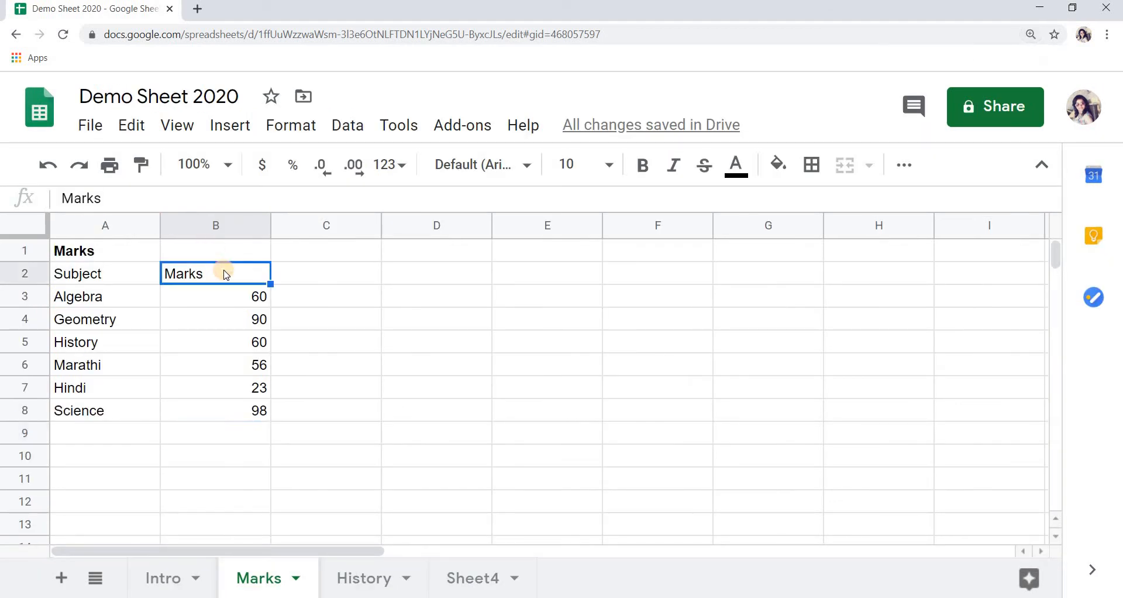
left_click(94, 252)
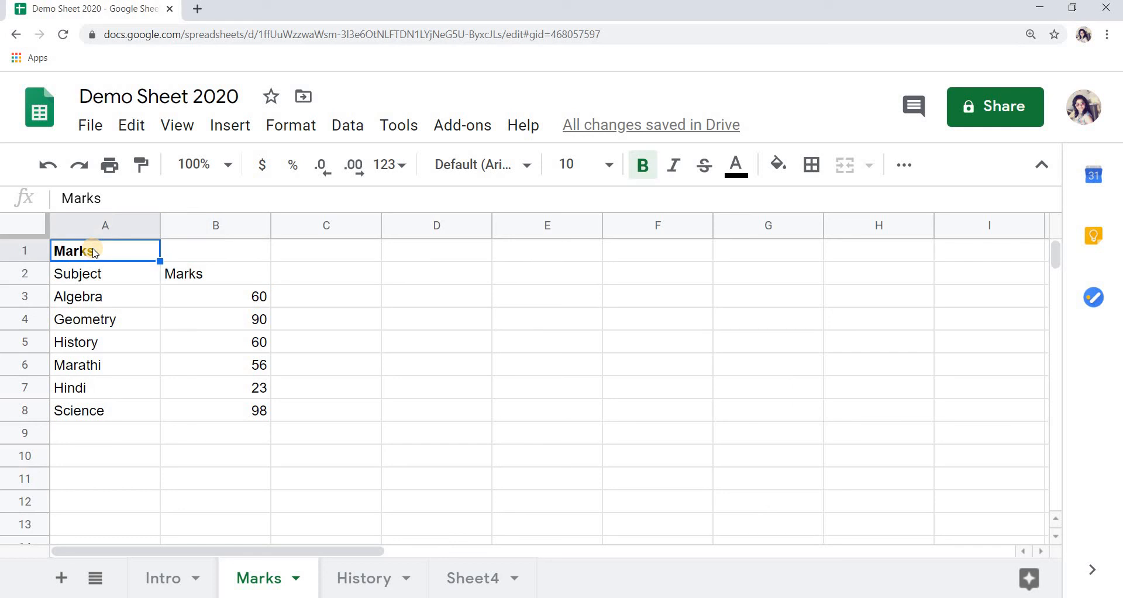
key("shift+Right")
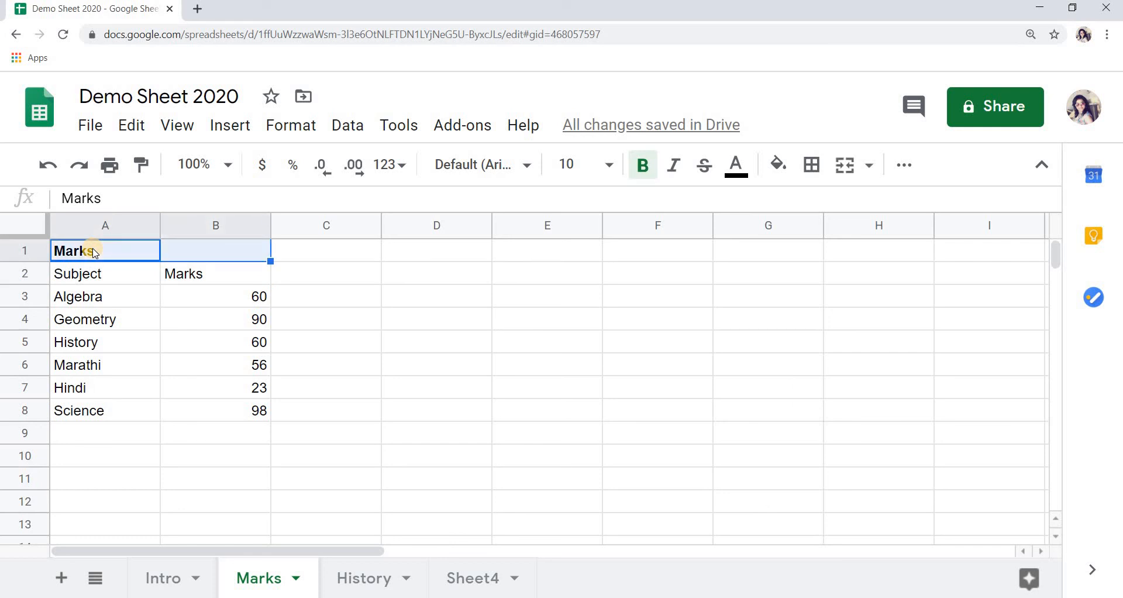
key("Down")
key("Up")
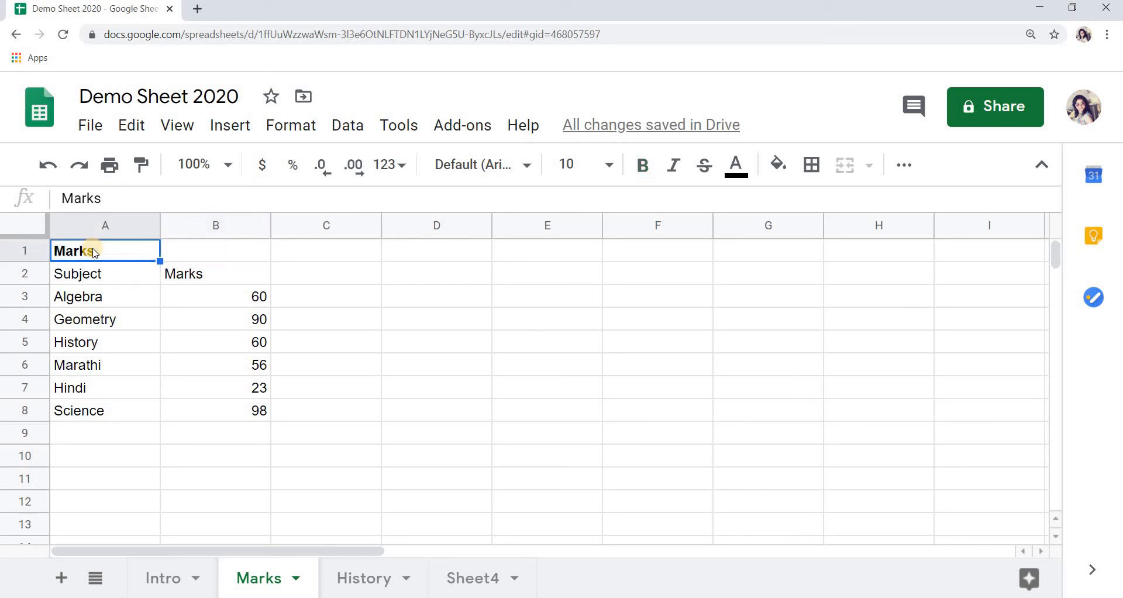
key("shift+Right")
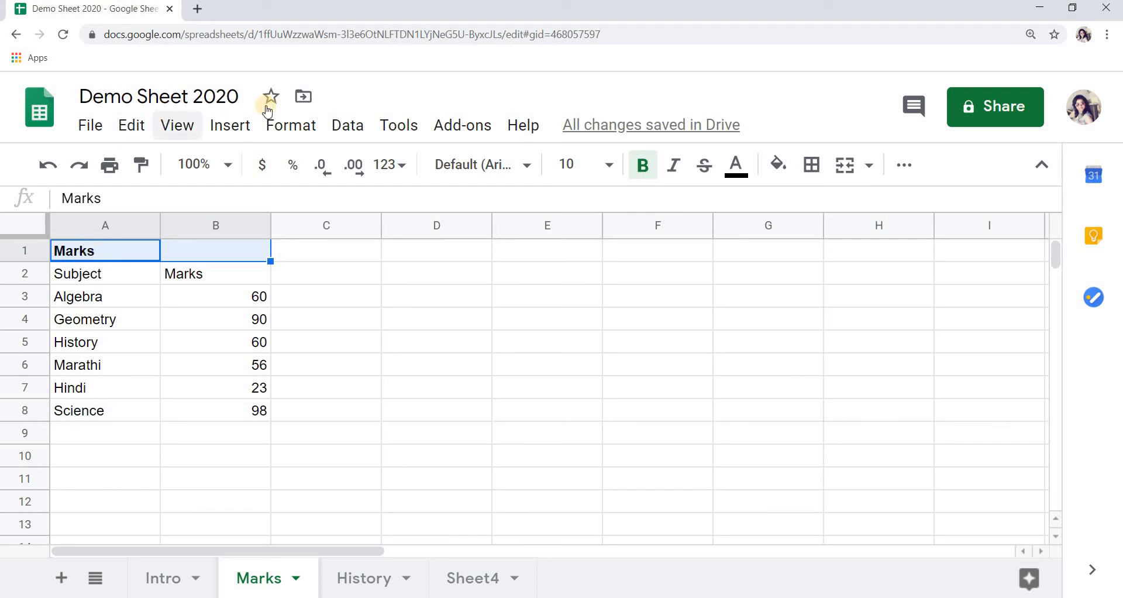
left_click(294, 126)
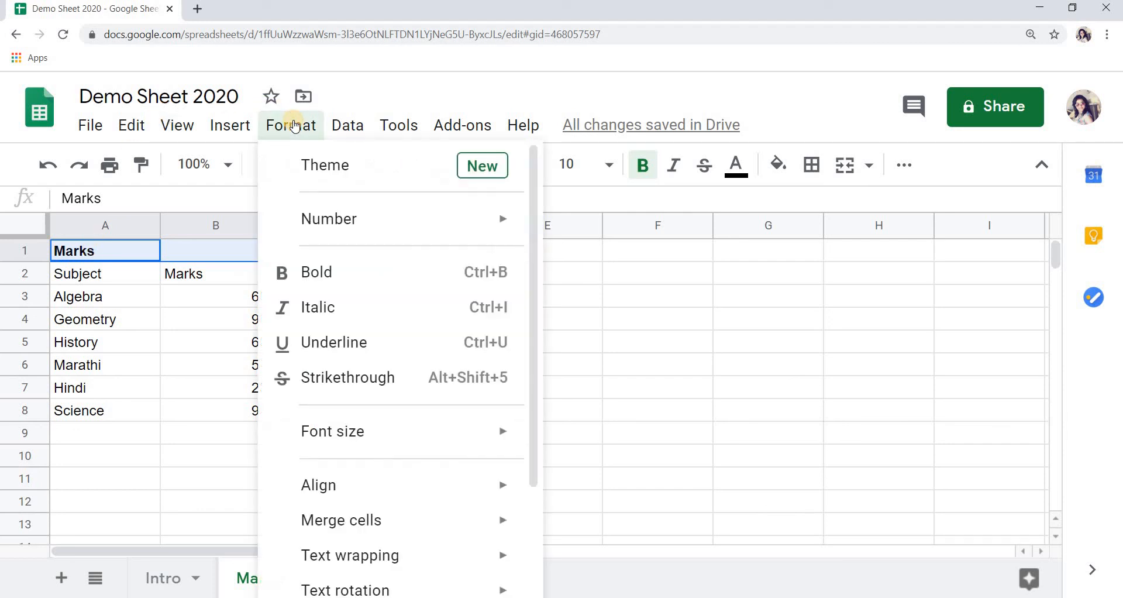
mouse_move(391, 519)
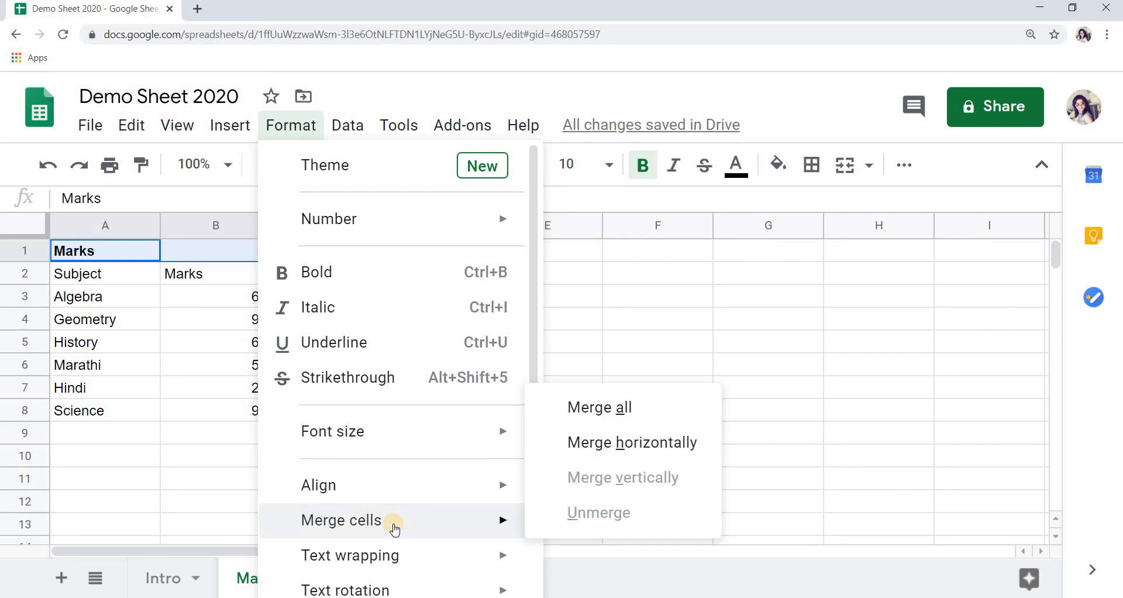
left_click(570, 409)
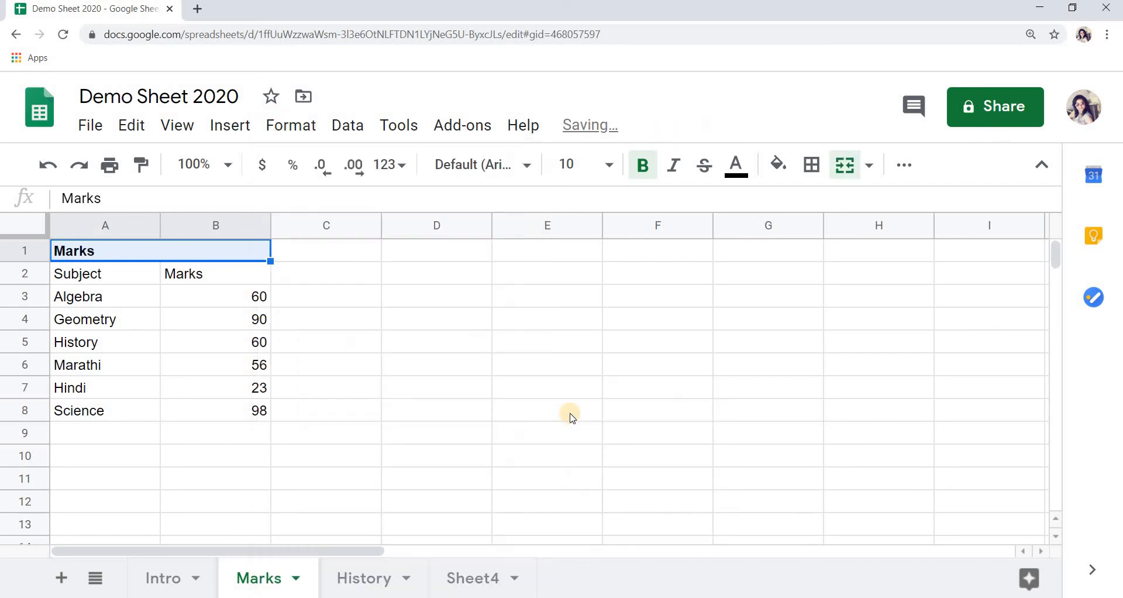
left_click(298, 351)
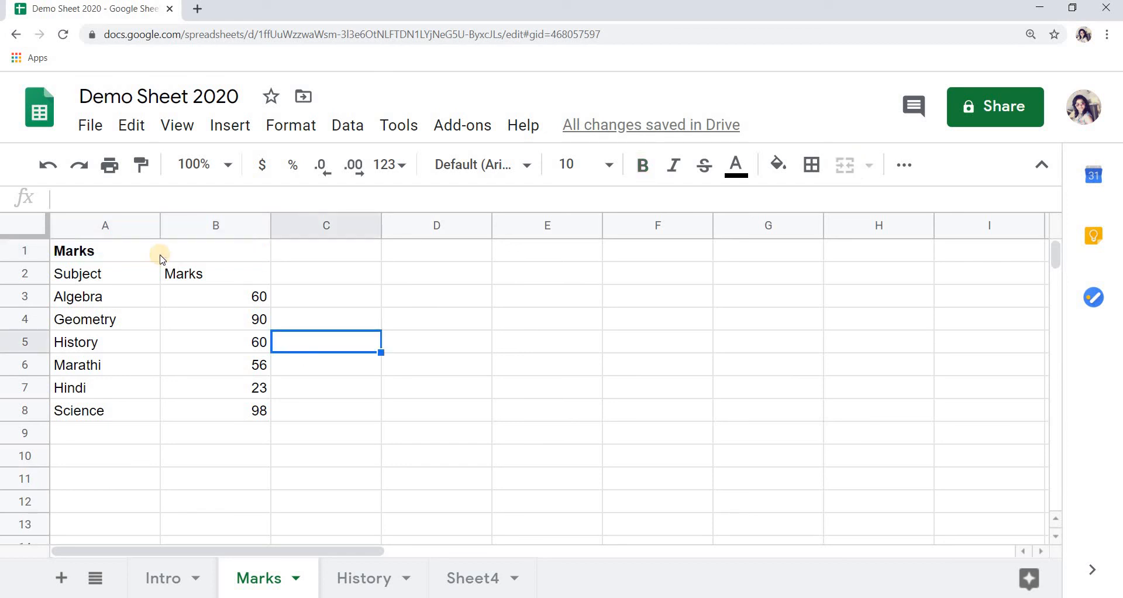
- Center the Marks title horizontally in the merged cell above the table
left_click(129, 255)
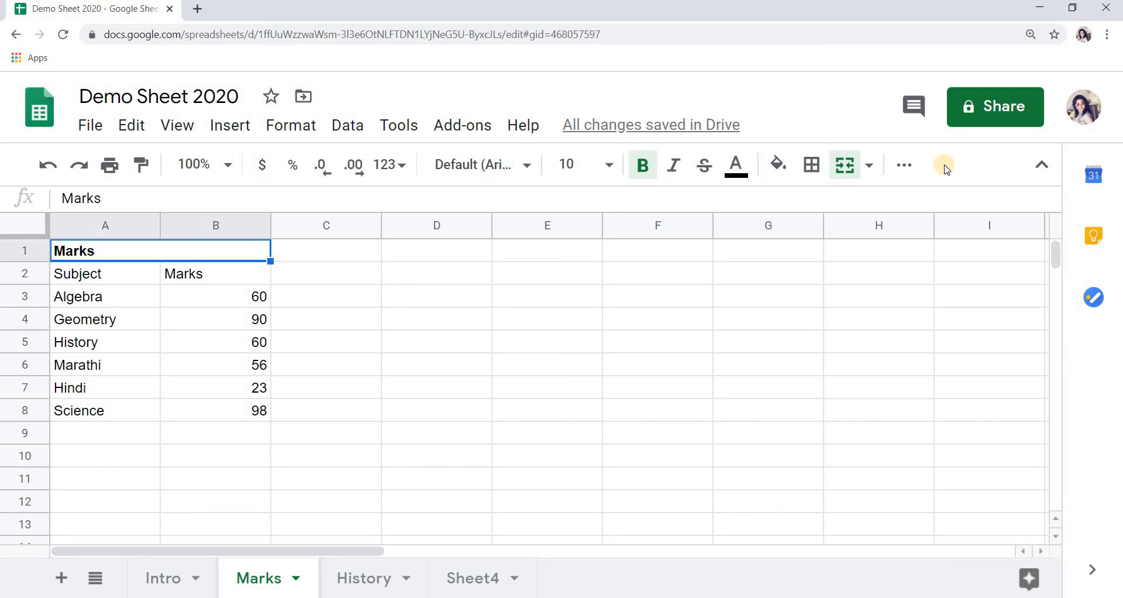
left_click(906, 166)
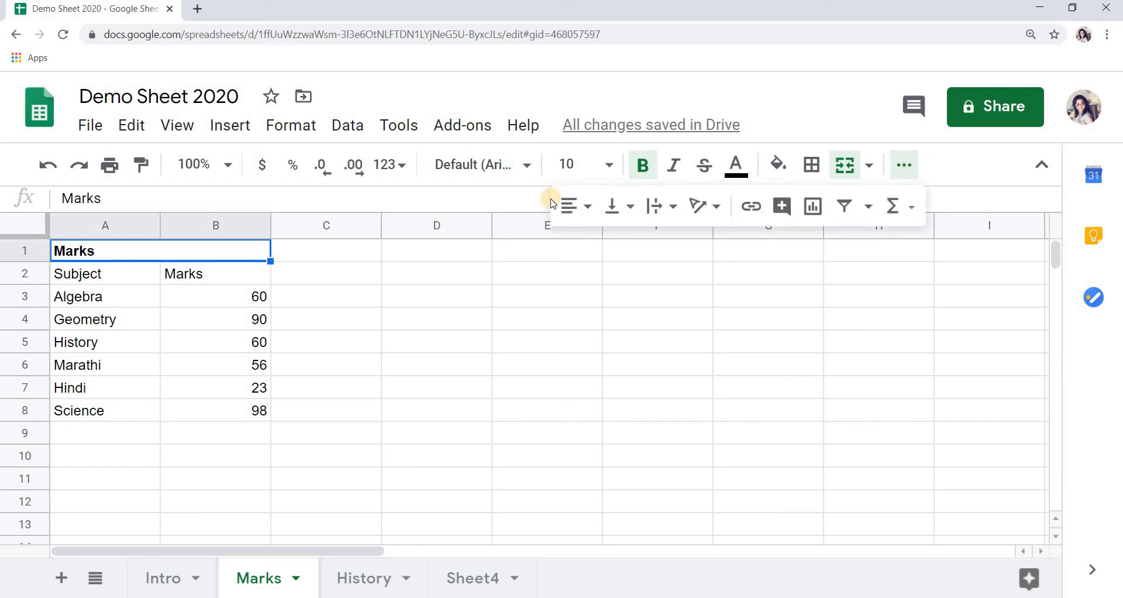
left_click(580, 208)
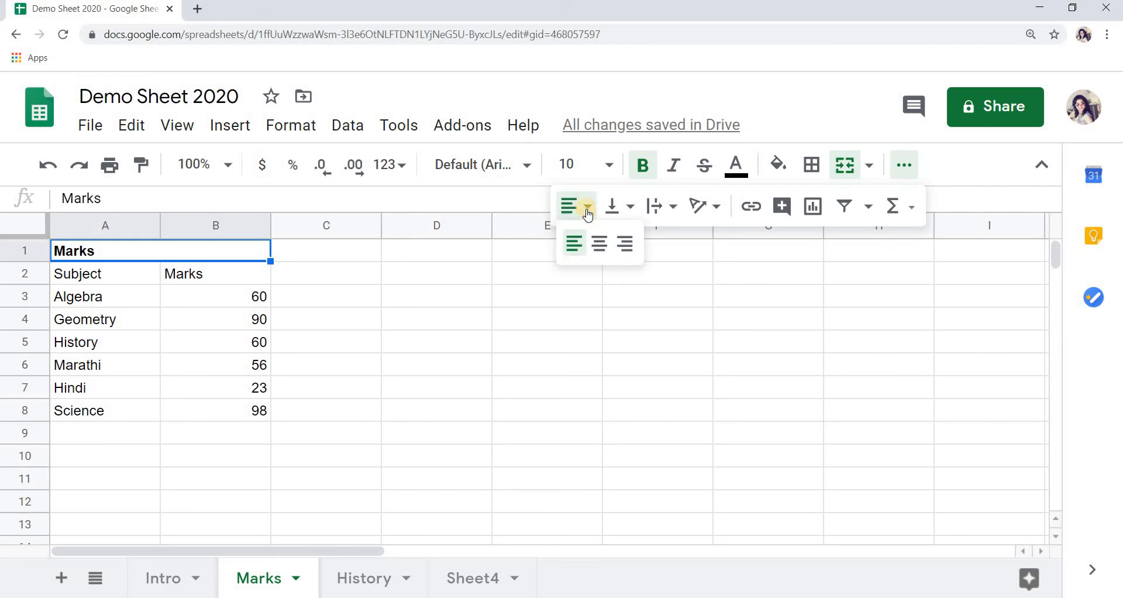
left_click(596, 246)
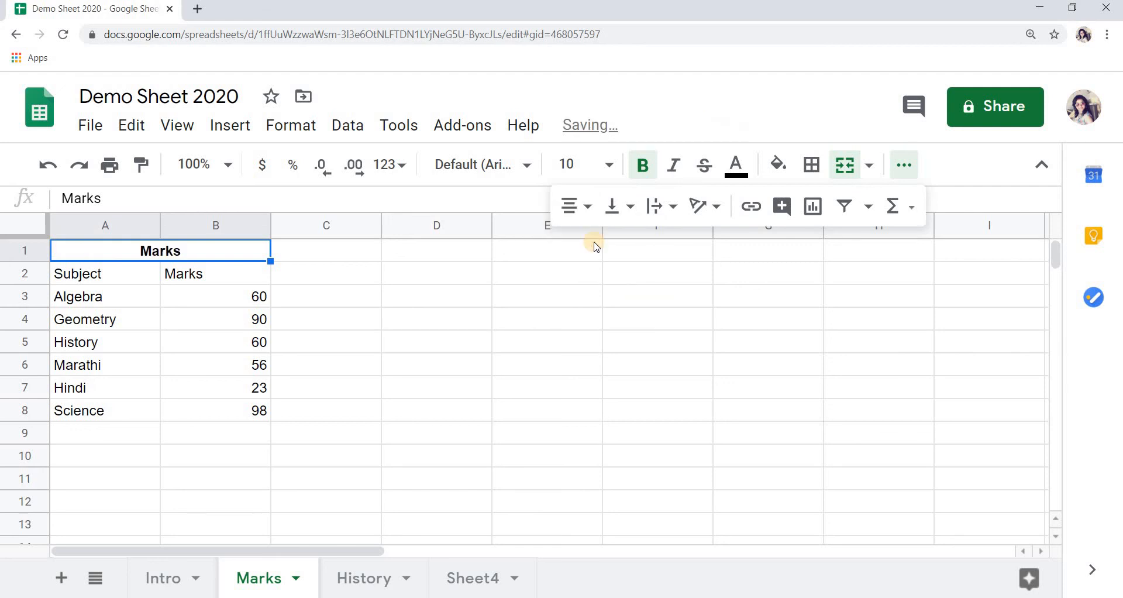
left_click(341, 257)
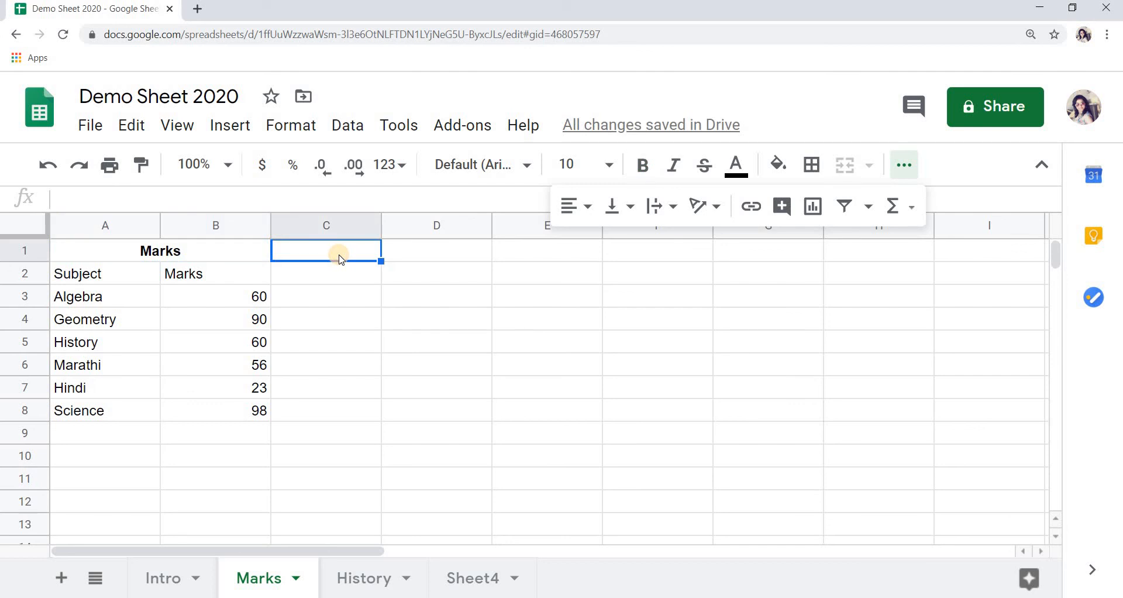
- Add an outer border around the subject and marks table in cells A2 to B8
key("ctrl+minus")
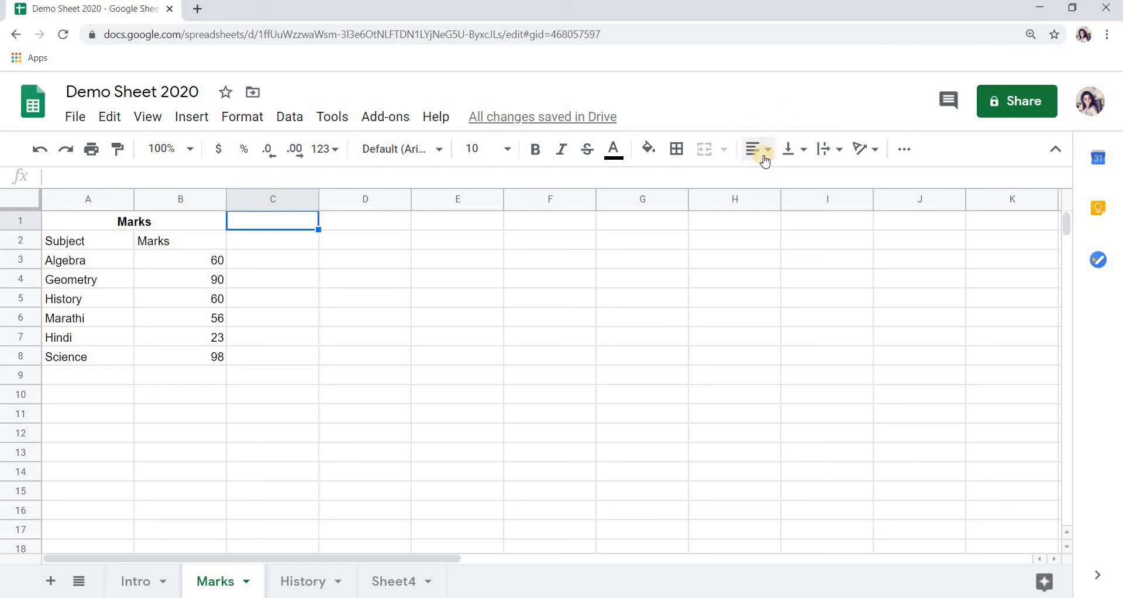
left_click(299, 444)
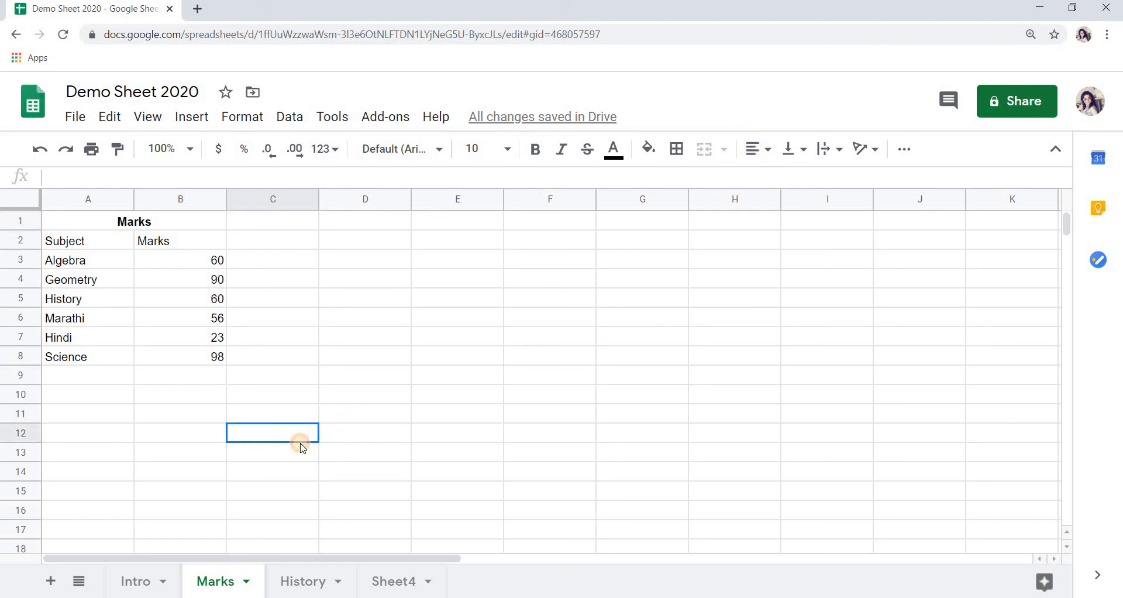
key("ctrl+plus")
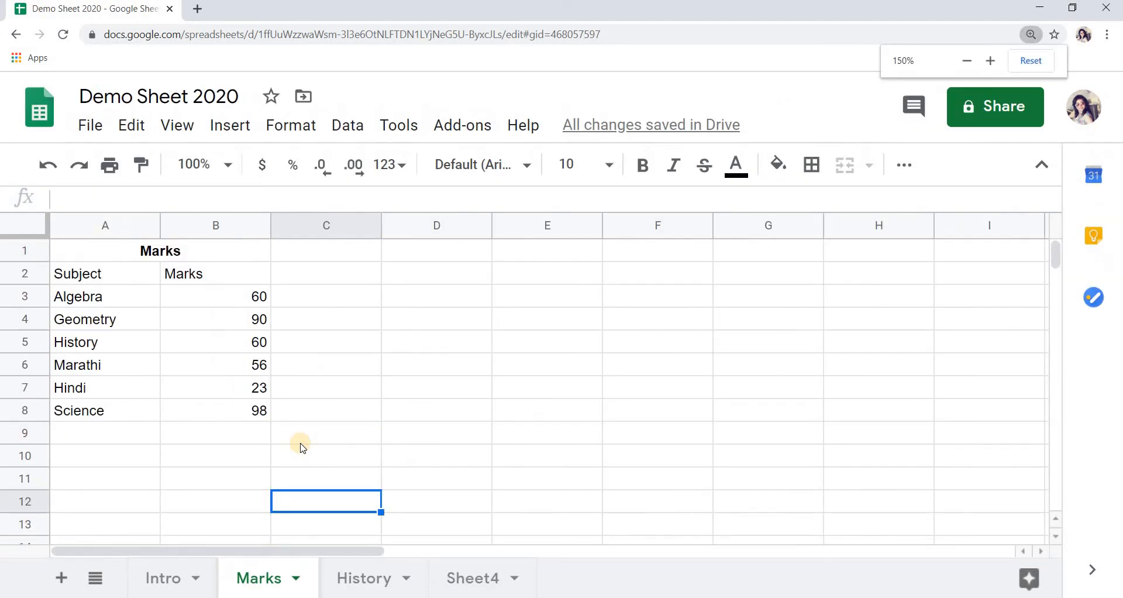
left_click(108, 284)
key("shift+Right")
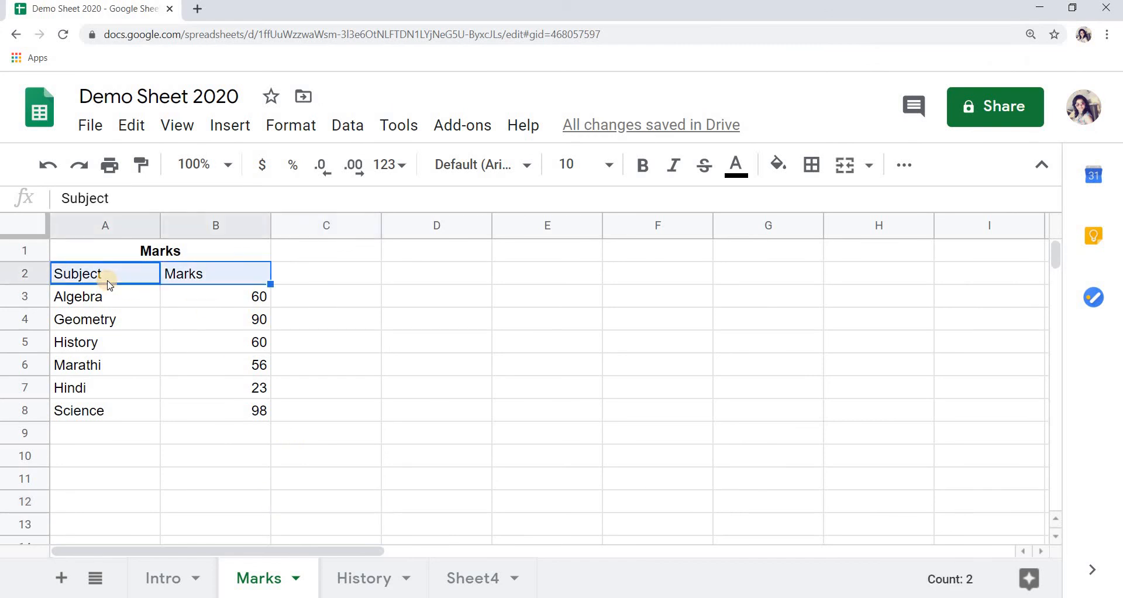
key("shift+Down")
key("shift+Down")
key("shift+Down")
key("shift+Down")
key("shift+Down")
key("shift+Down")
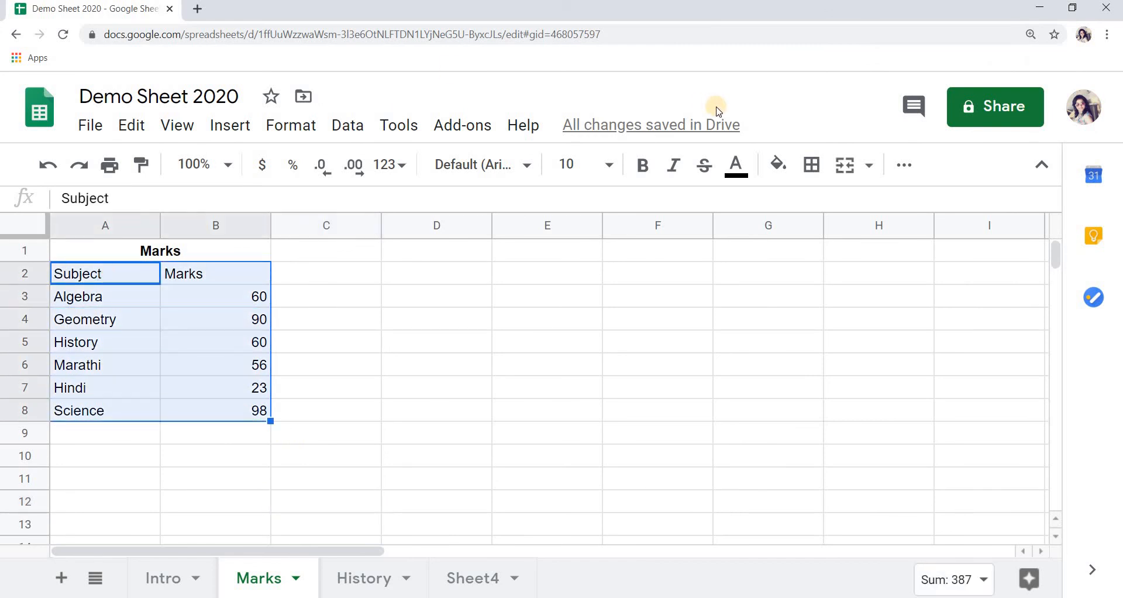
left_click(812, 168)
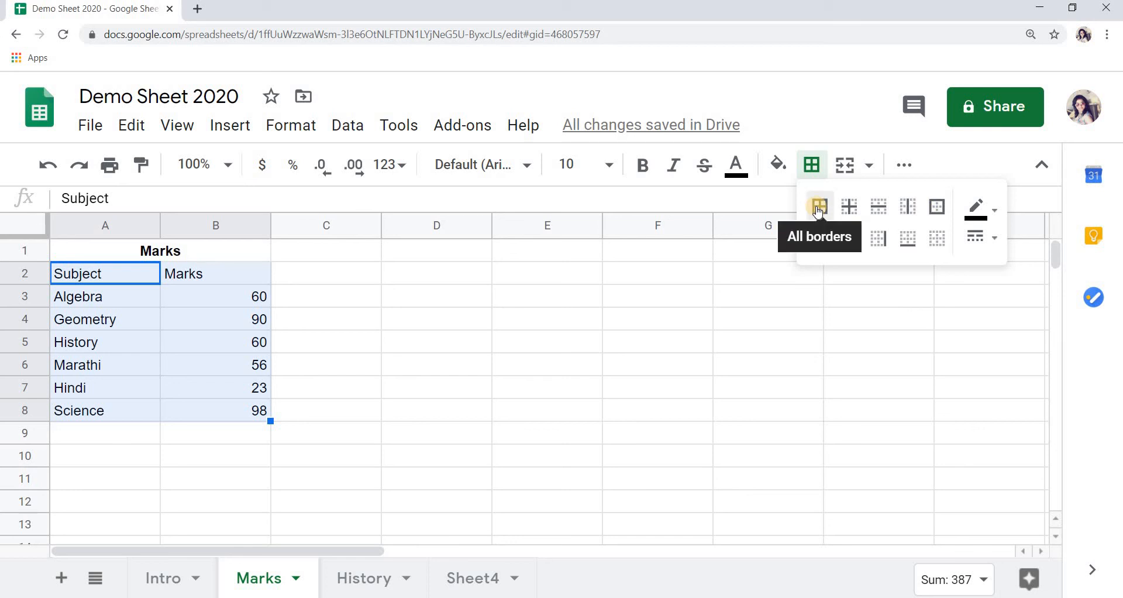
left_click(932, 216)
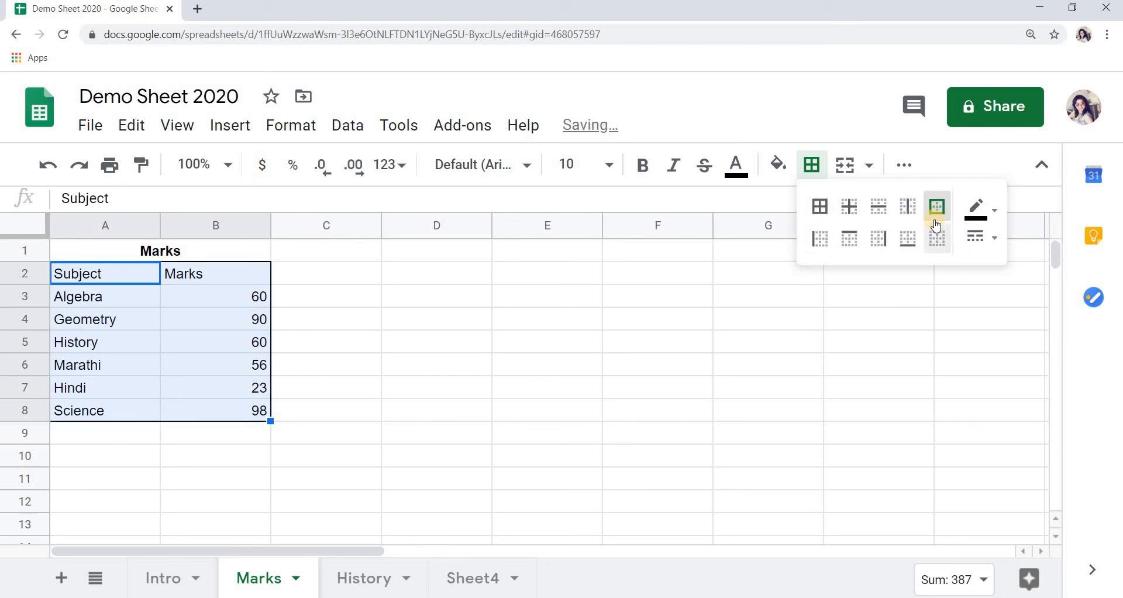
left_click(443, 459)
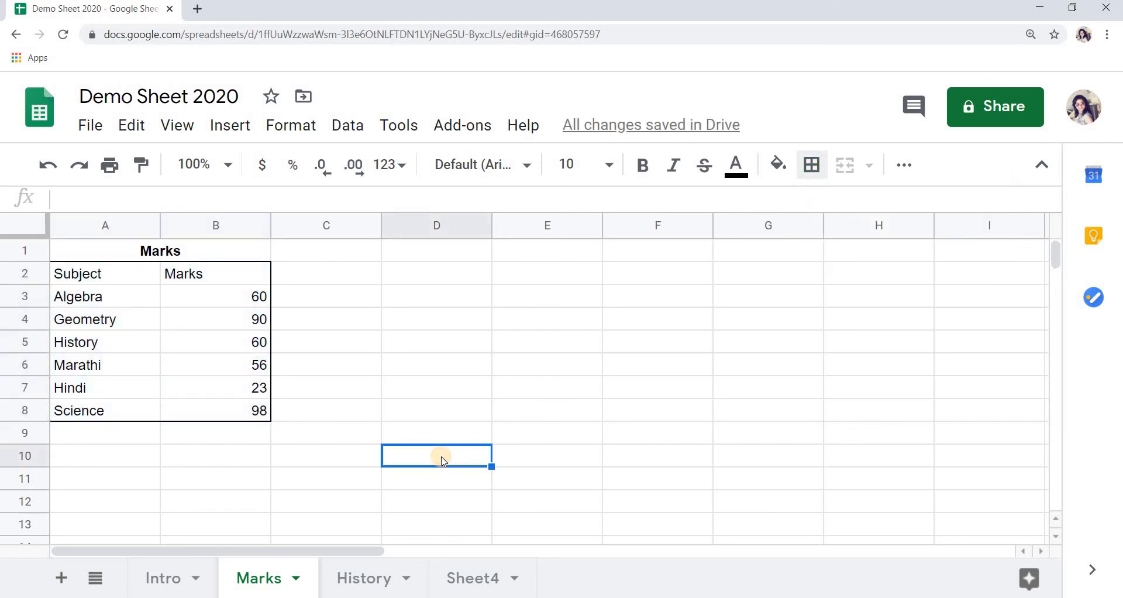
- Add an outer border around the Subject and Marks heading cells A2 and B2
left_click(115, 281)
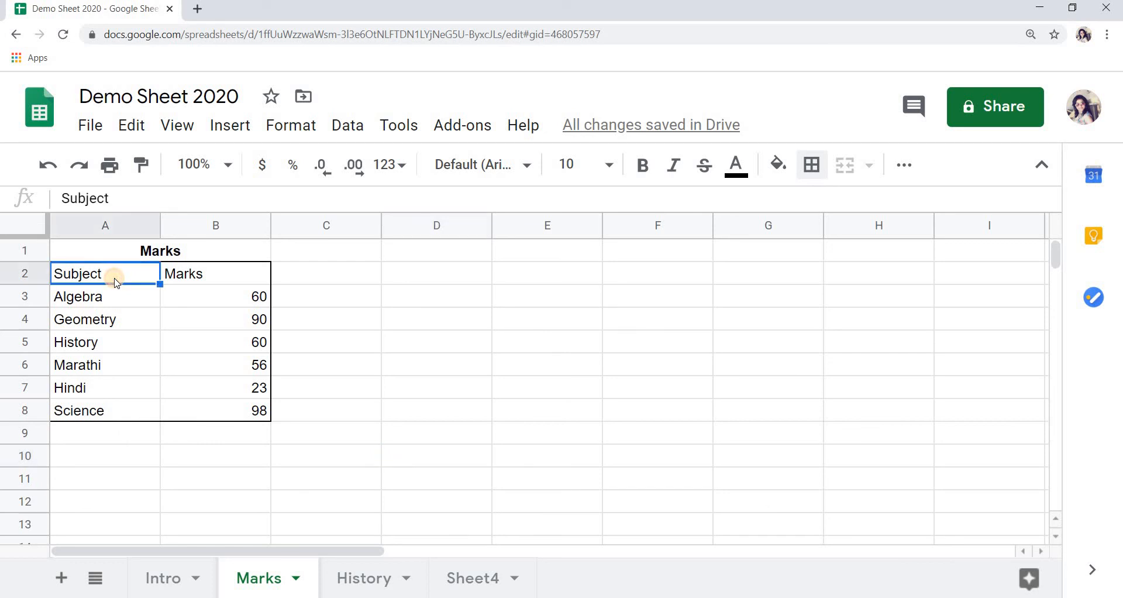
key("shift+Right")
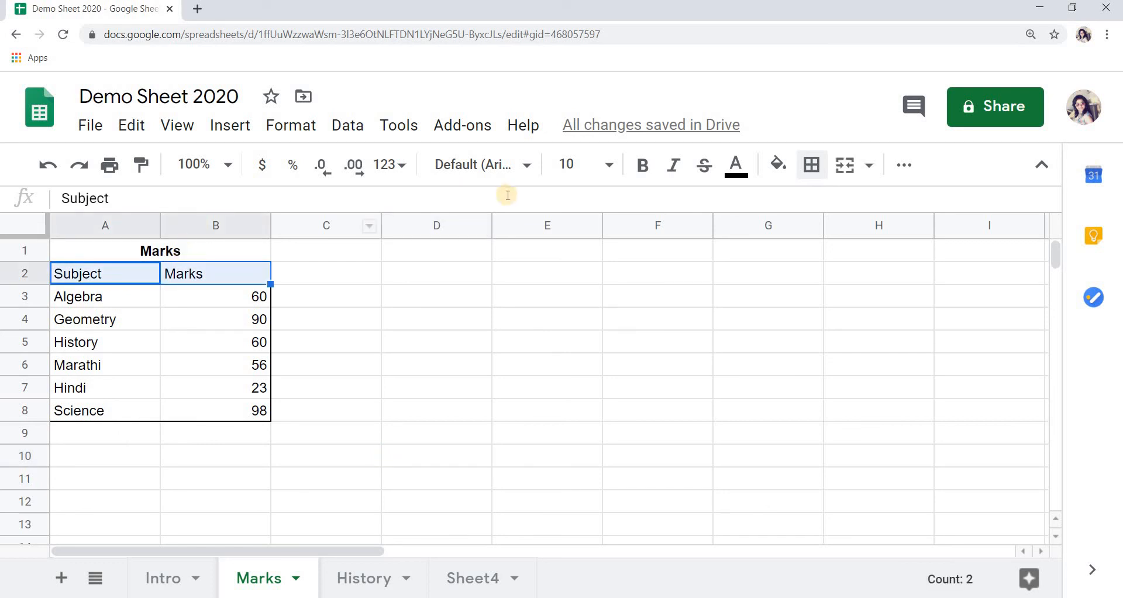
left_click(813, 170)
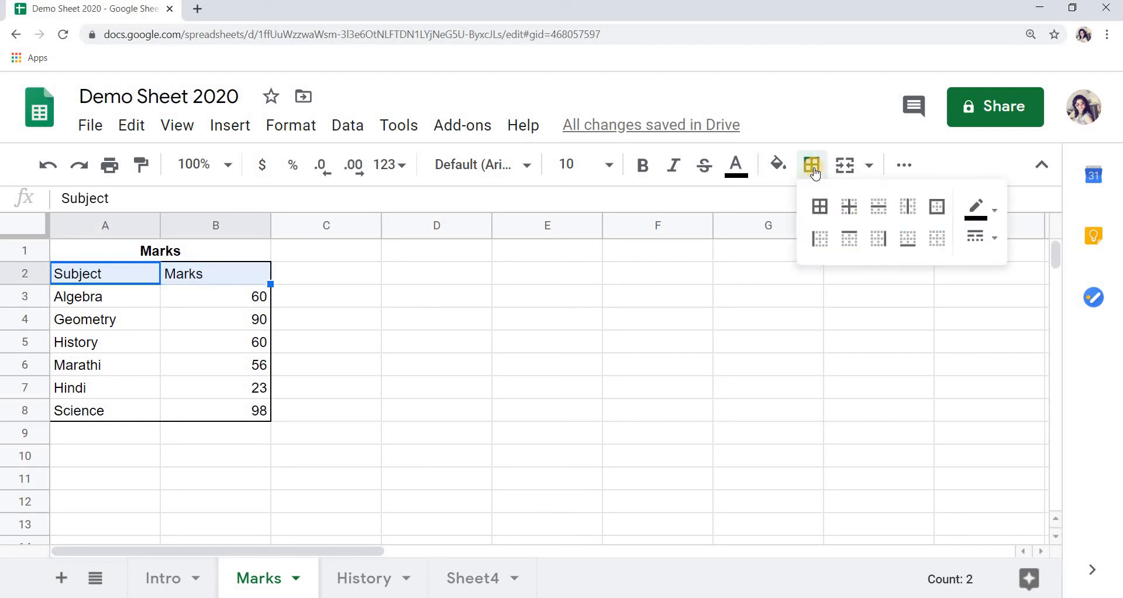
left_click(936, 207)
left_click(536, 279)
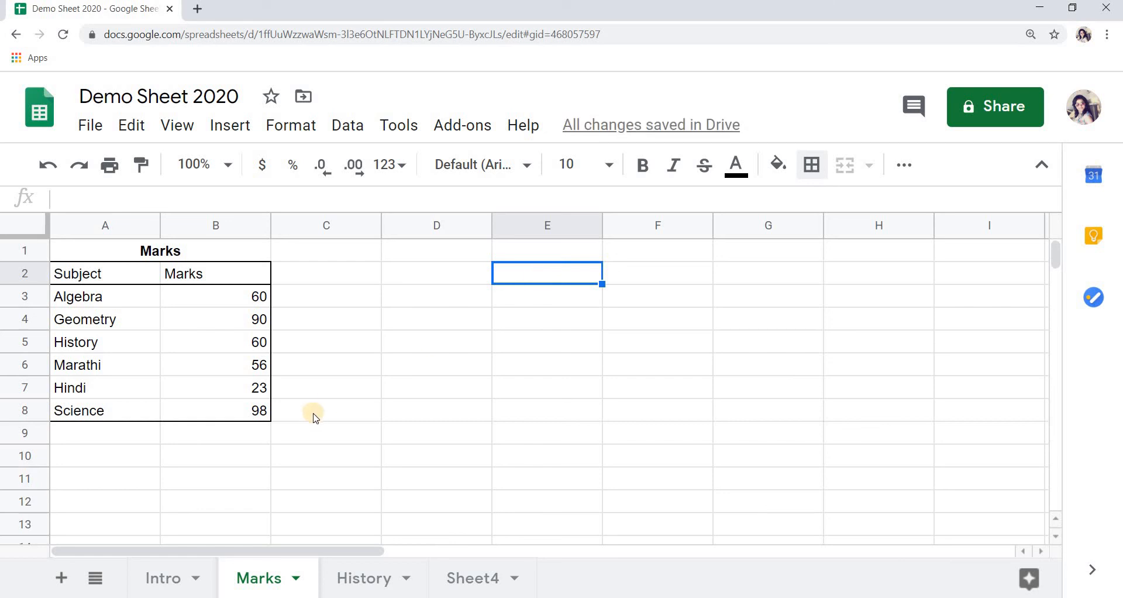
- Set the font of the Subject column, cells A2 to A8, to Times New Roman
left_click(136, 307)
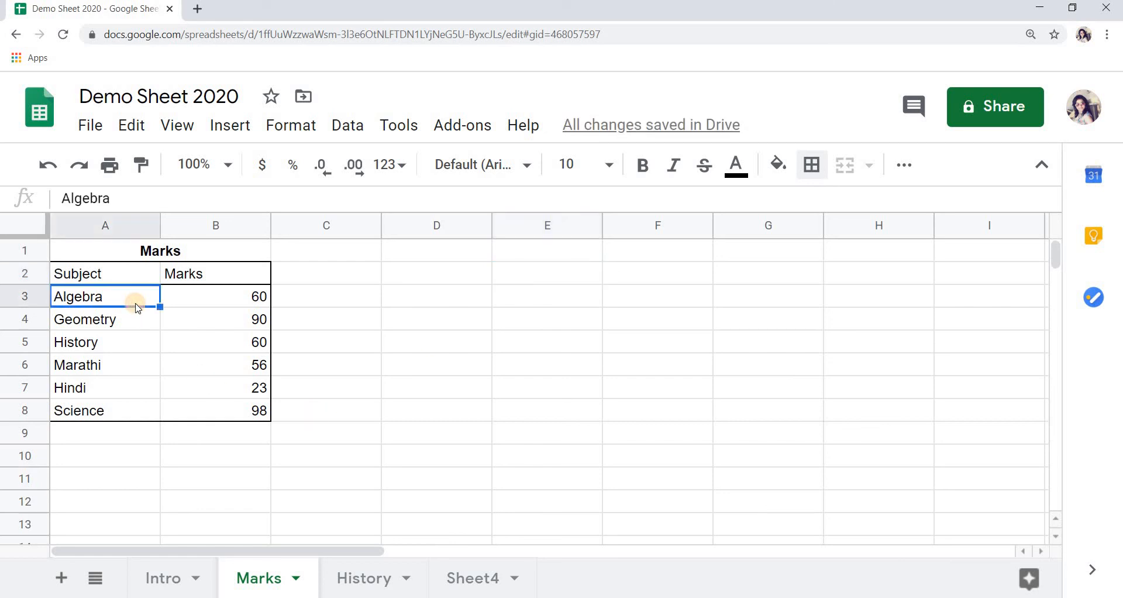
key("Up")
key("shift+Down")
key("shift+Down")
key("shift+Down")
key("shift+Down")
key("shift+Down")
key("shift+Down")
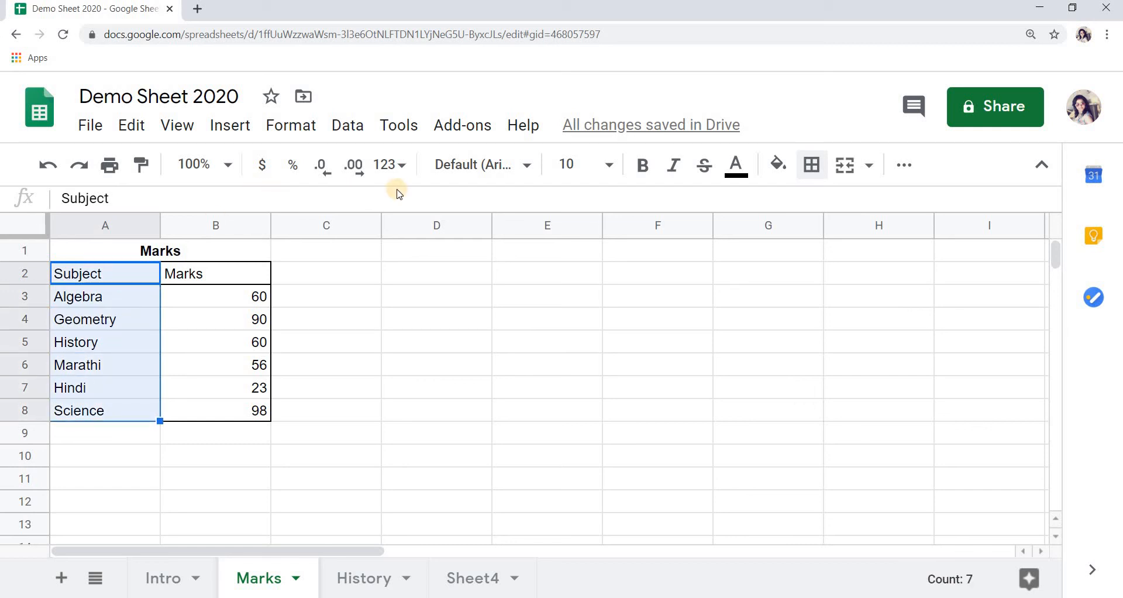
left_click(531, 166)
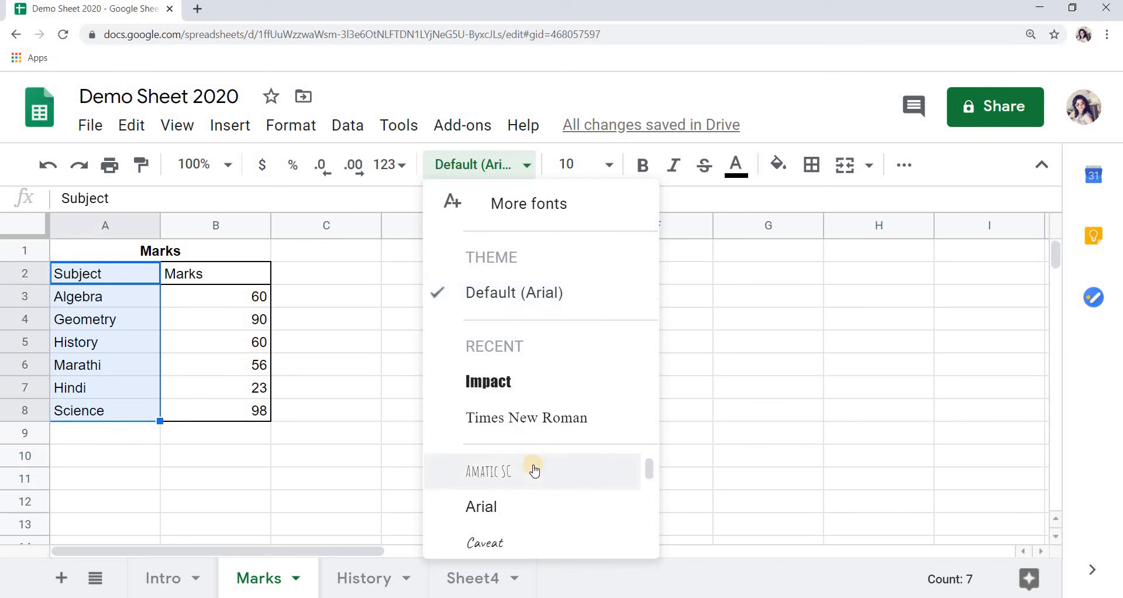
left_click(550, 418)
left_click(261, 459)
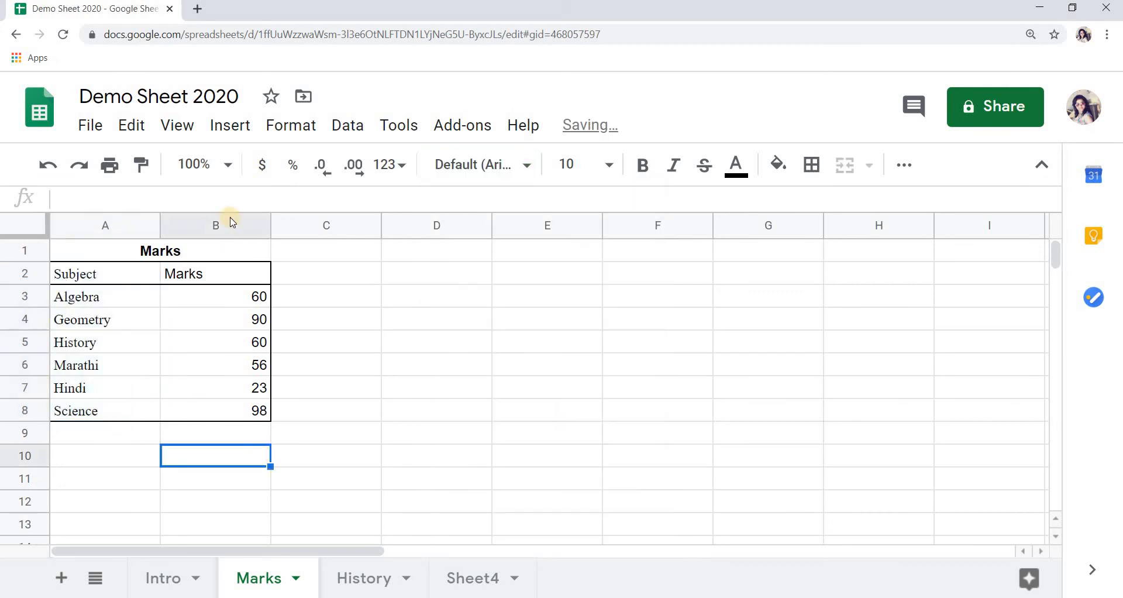
- Change the font of the Marks column heading in cell B2 to Times New Roman
left_click(225, 268)
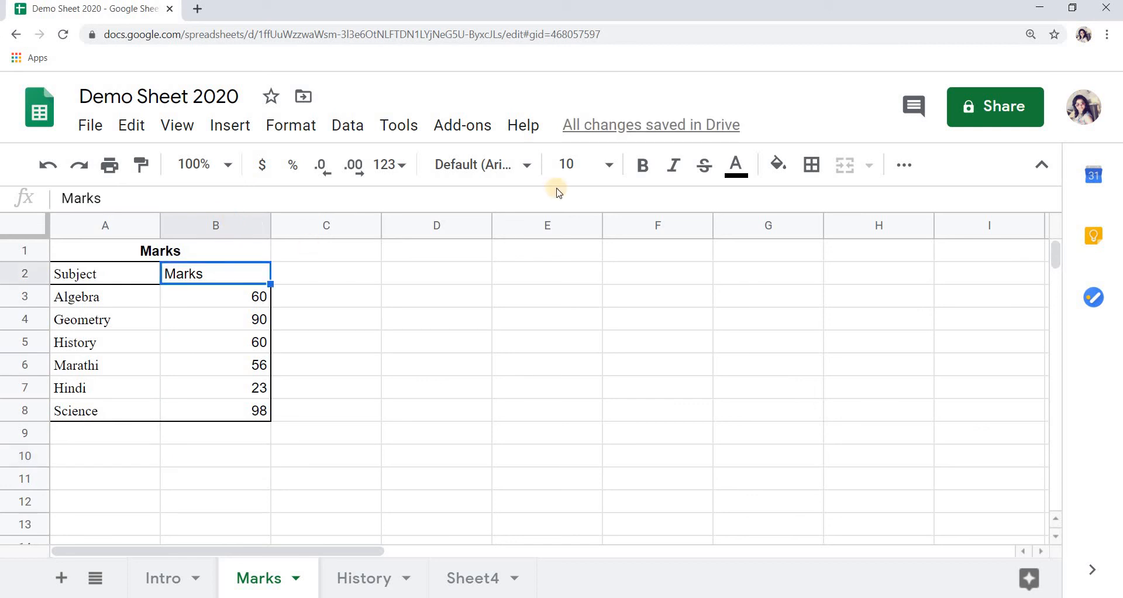
left_click(526, 164)
left_click(531, 396)
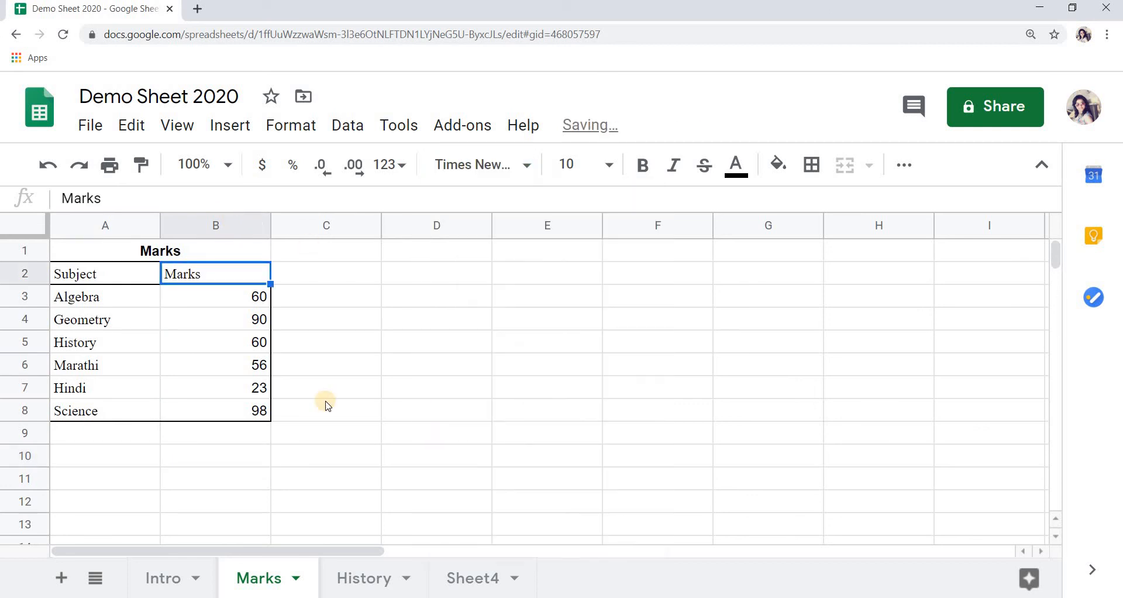
left_click(323, 402)
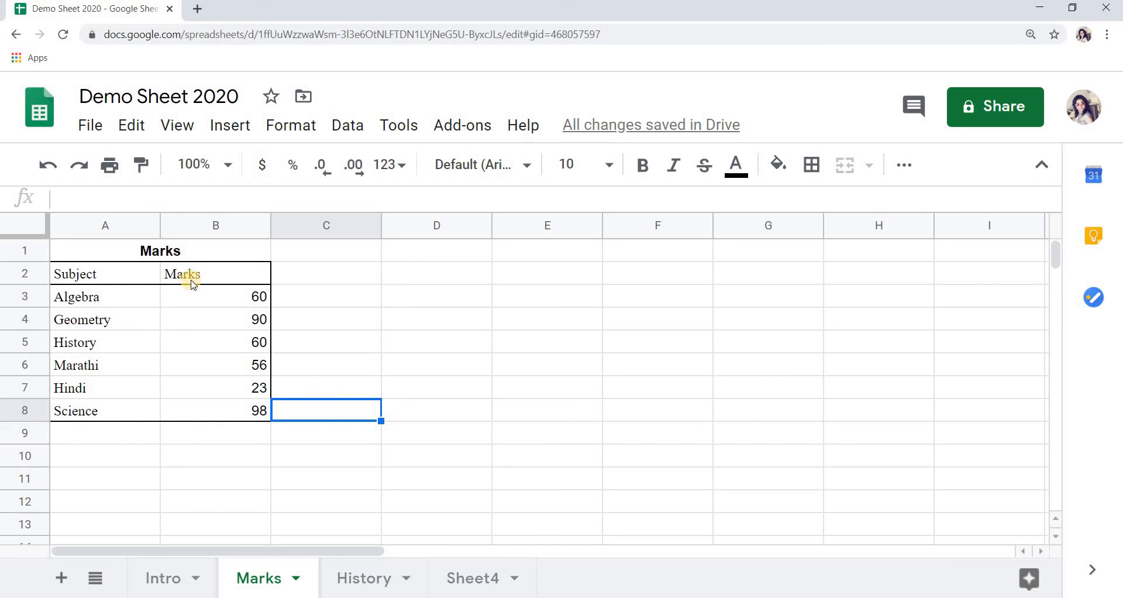
- Fill the Subject and Marks heading cells A2 and B2 with cyan
left_click(133, 283)
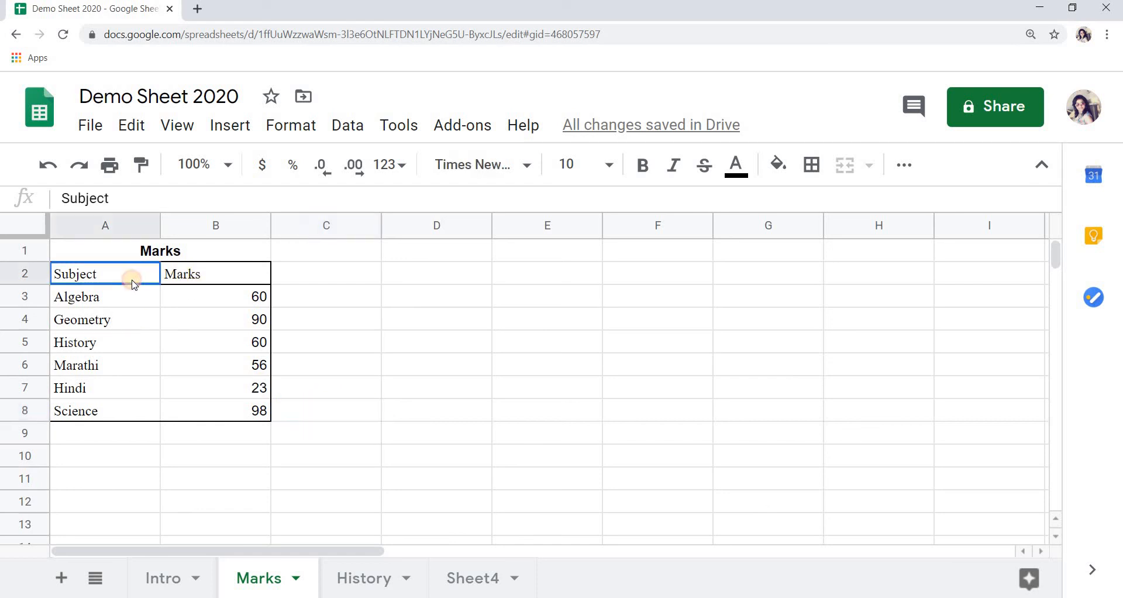
left_click(226, 278)
key("shift+Left")
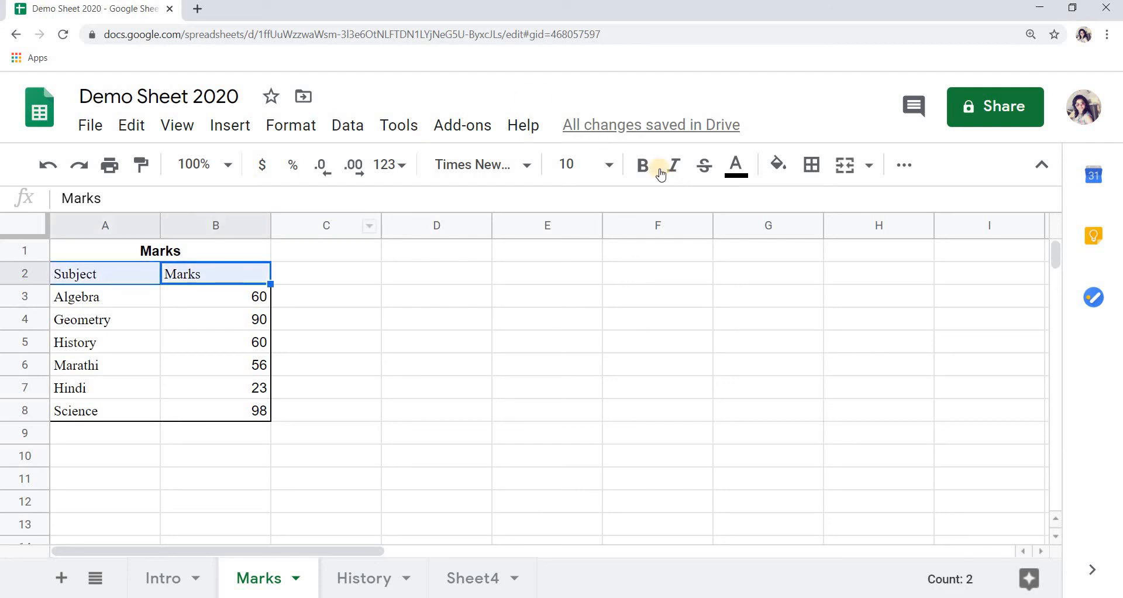
left_click(780, 175)
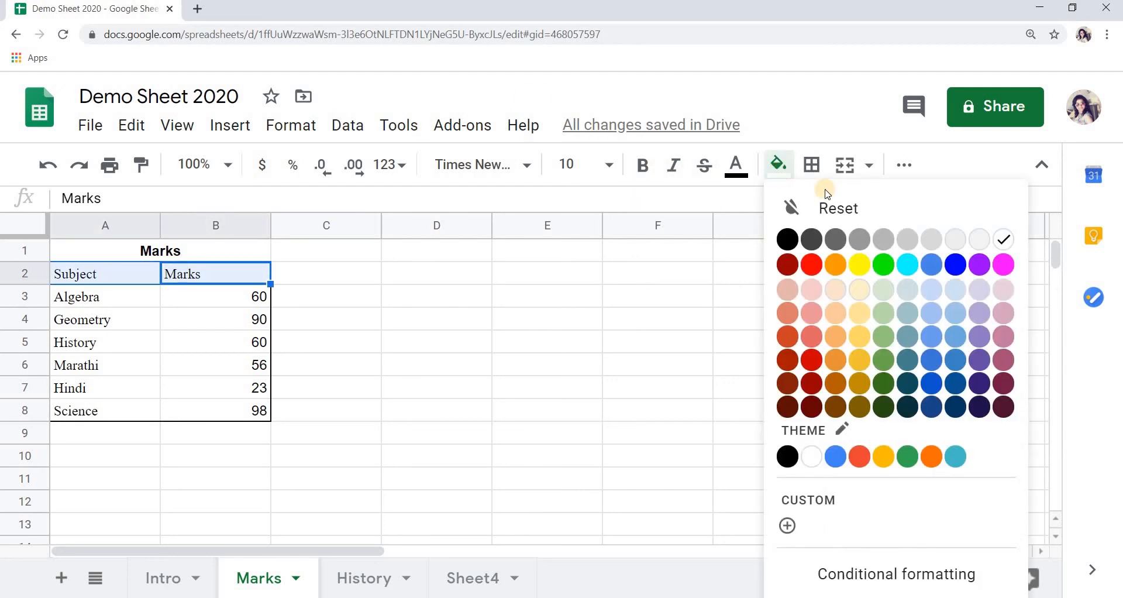
left_click(908, 270)
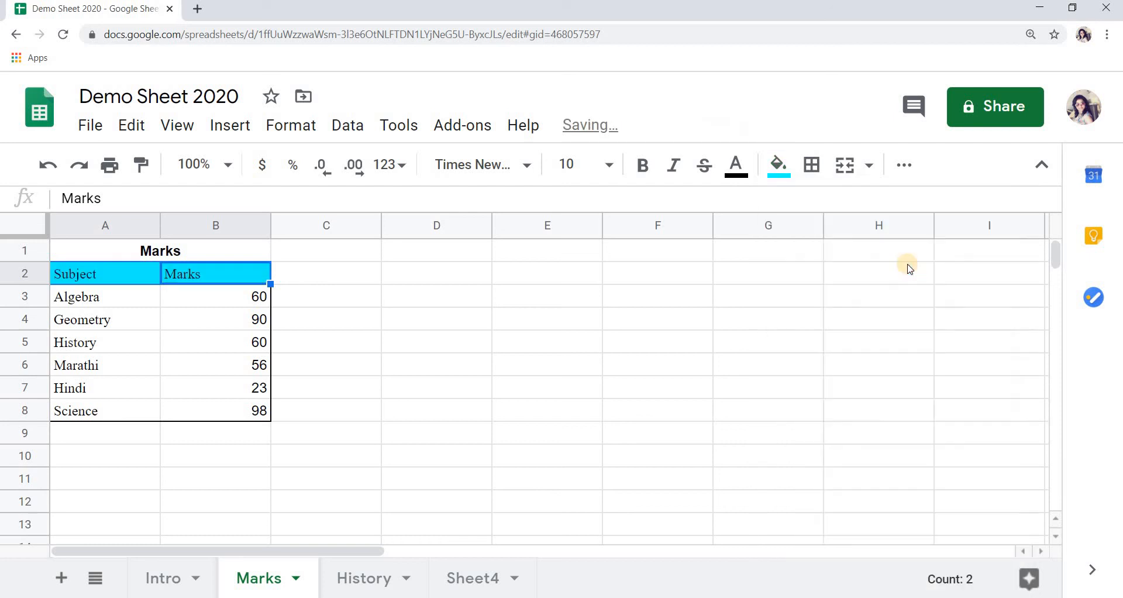
left_click(561, 354)
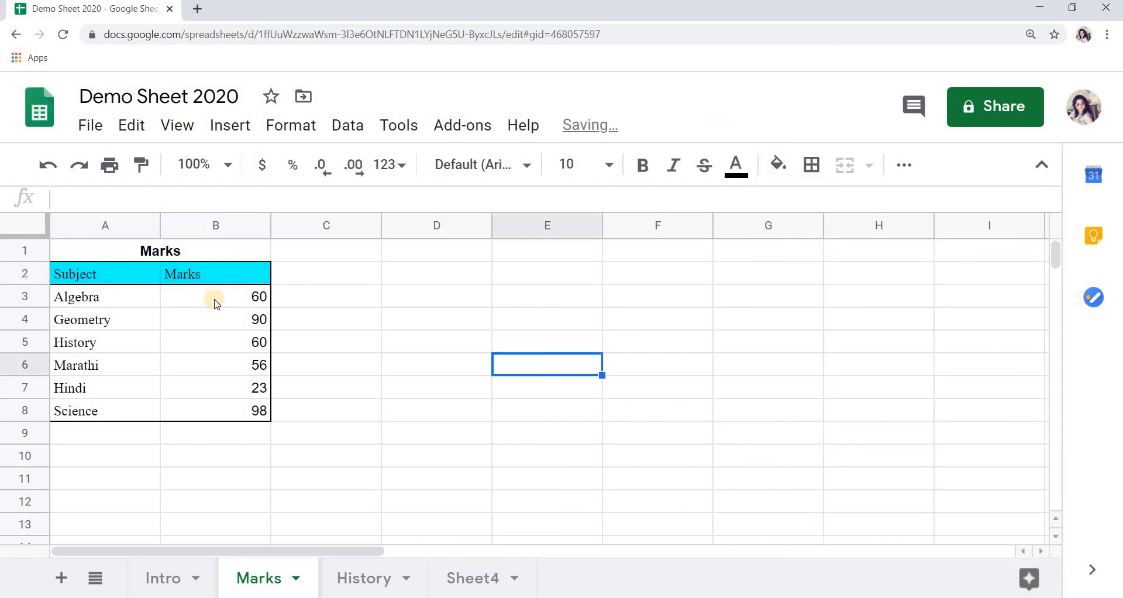